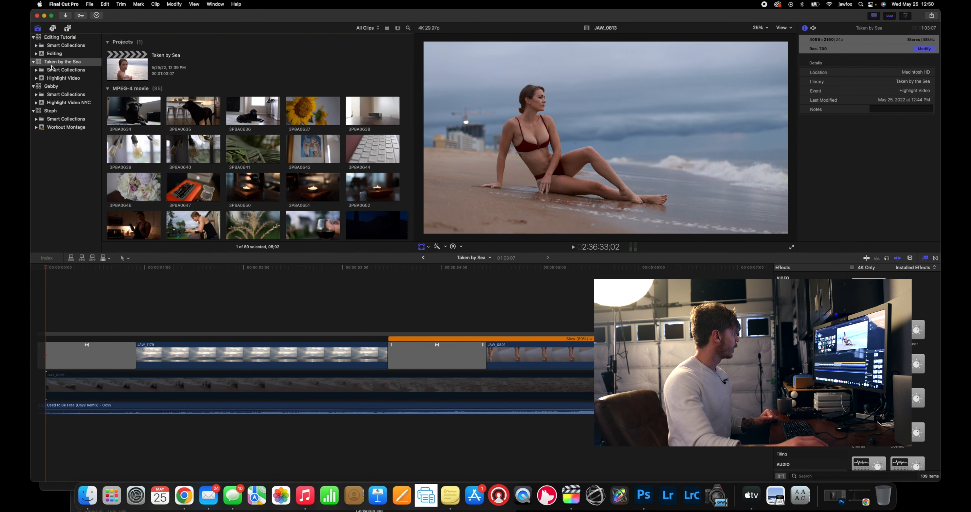
Open the Highlight Video event, select the Taken by Sea project and look through the event's source clips
click(48, 78)
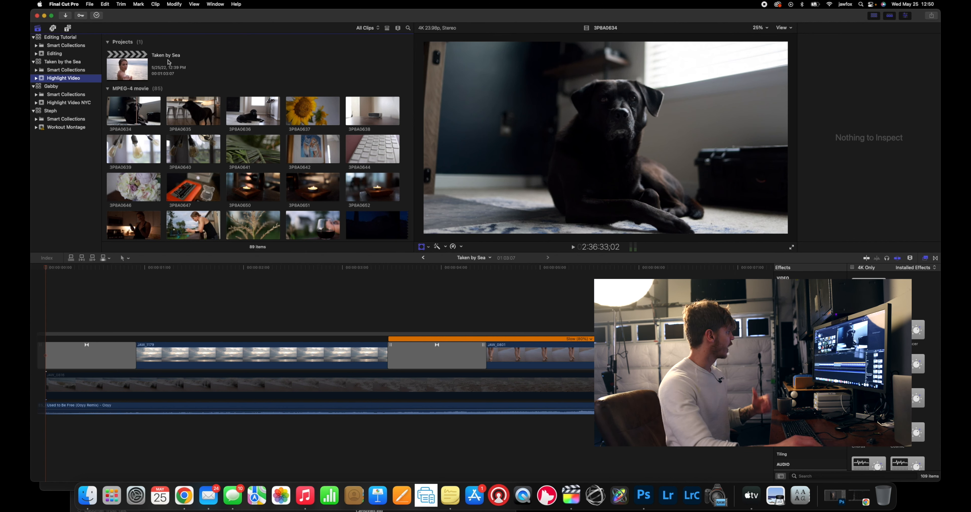
click(143, 62)
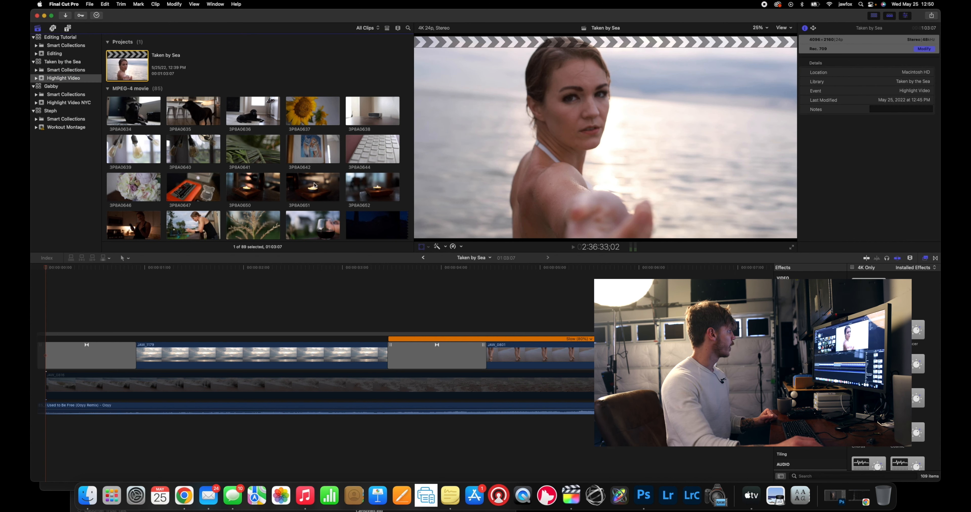
scroll(190, 200, down, 15)
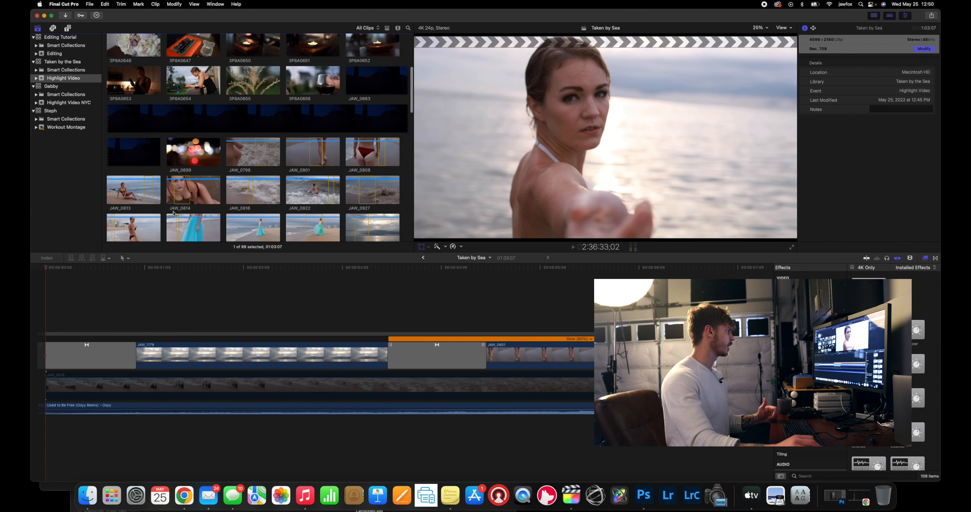
scroll(175, 213, down, 5)
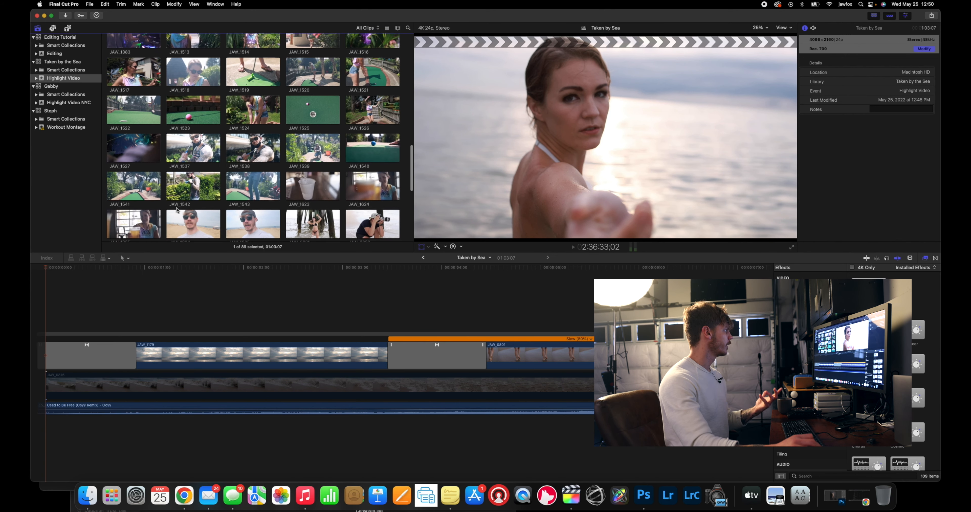
scroll(188, 167, up, 5)
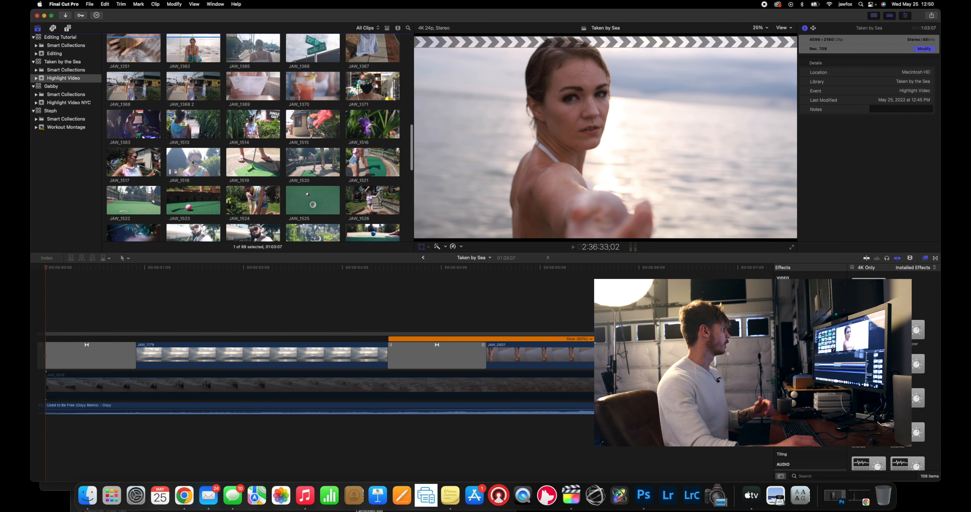
scroll(270, 177, up, 3)
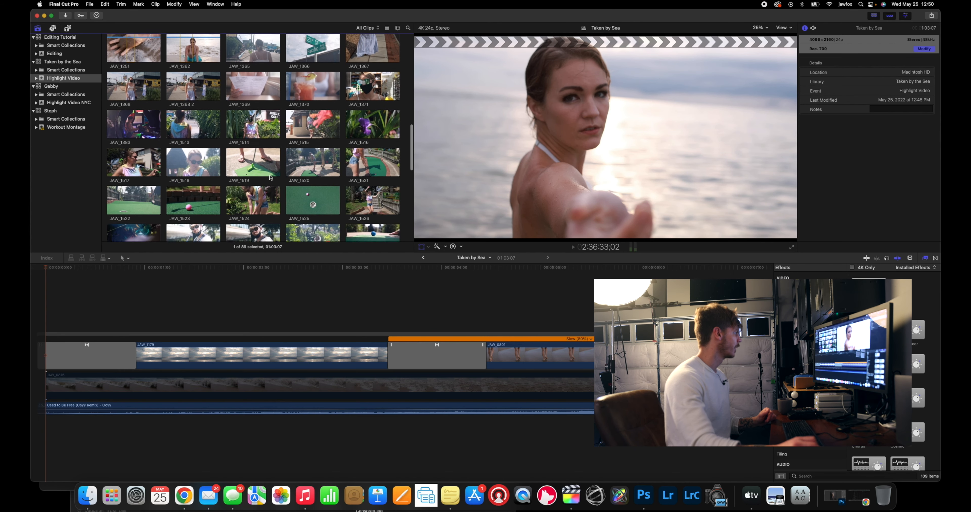
scroll(322, 180, up, 2)
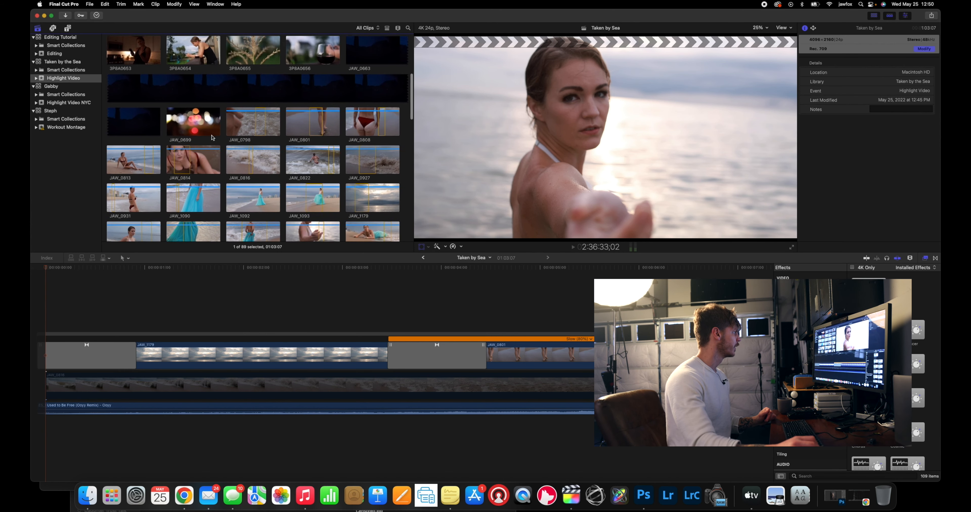
scroll(338, 216, down, 2)
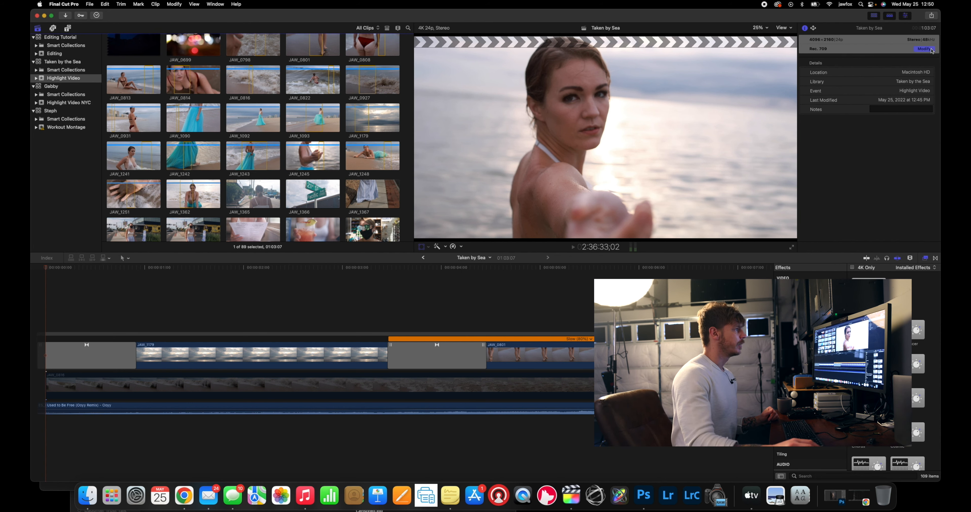
Open the Taken by Sea project's settings to review its format, resolution, frame rate and rendering, and accept them
click(925, 48)
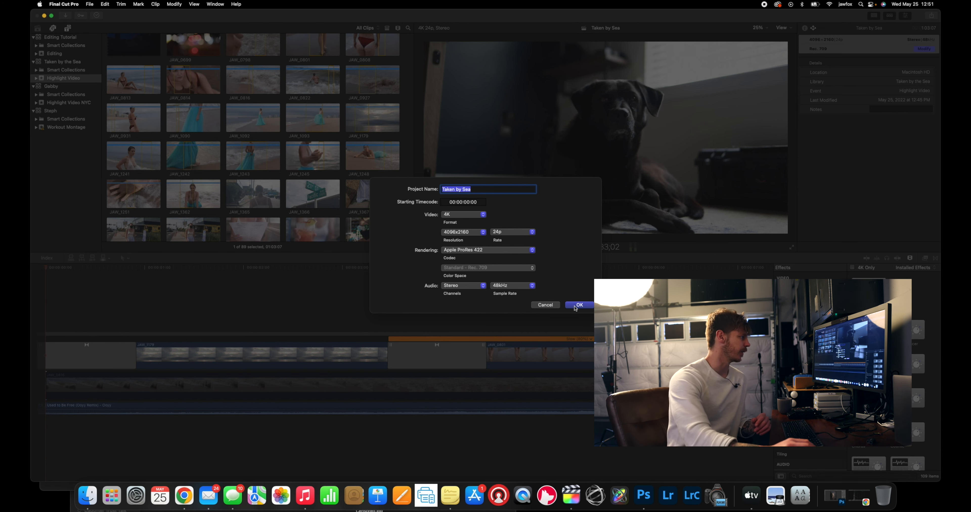
click(578, 306)
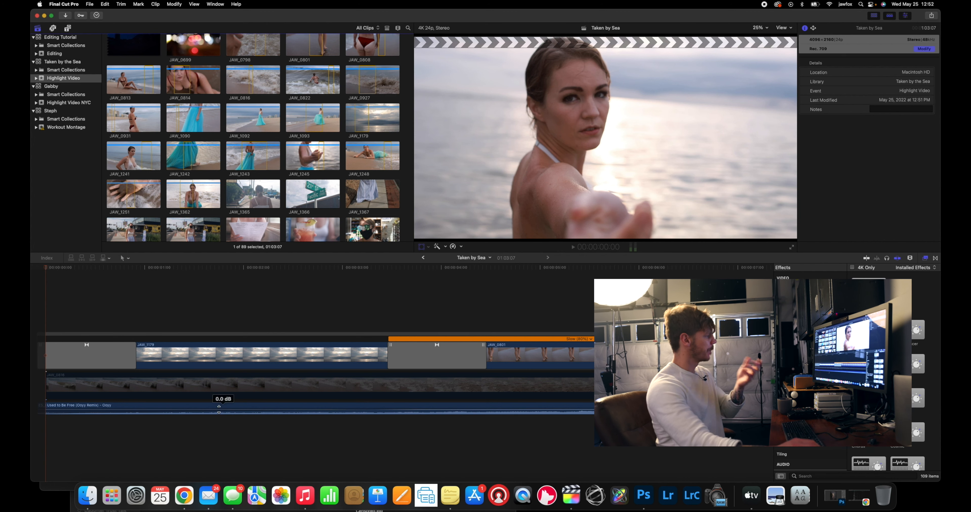
Switch to Chrome, place the downloaded Quiet Hours mp3 beneath the existing music in the Final Cut Pro timeline, and delete that track
click(184, 496)
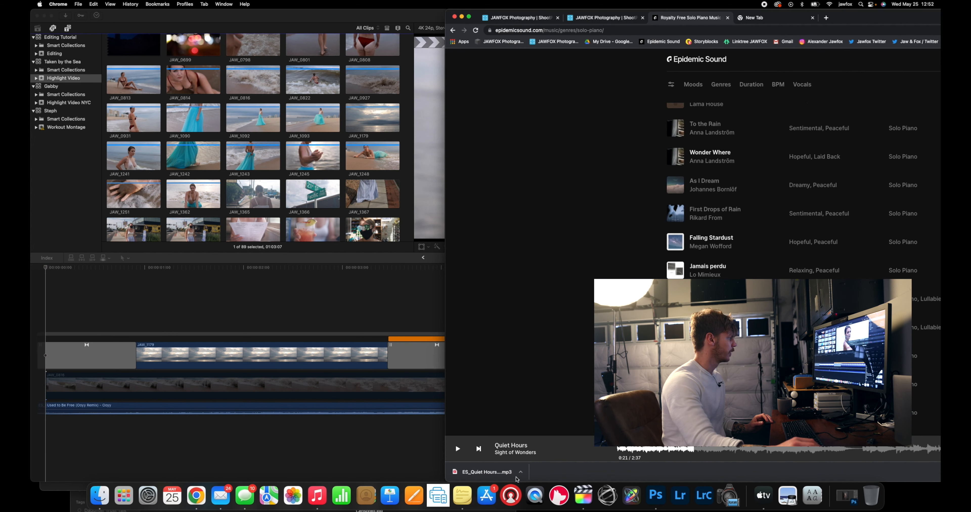
scroll(716, 272, down, 4)
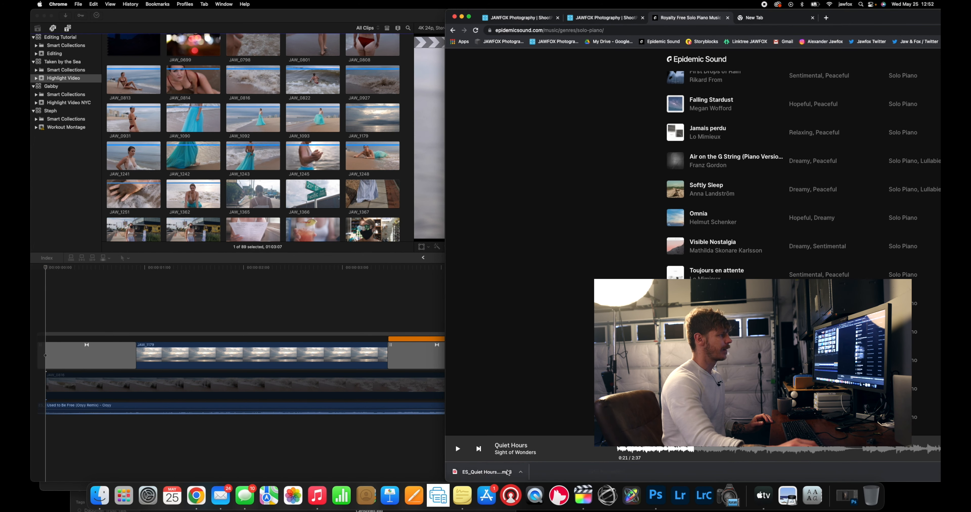
drag(507, 472, 335, 424)
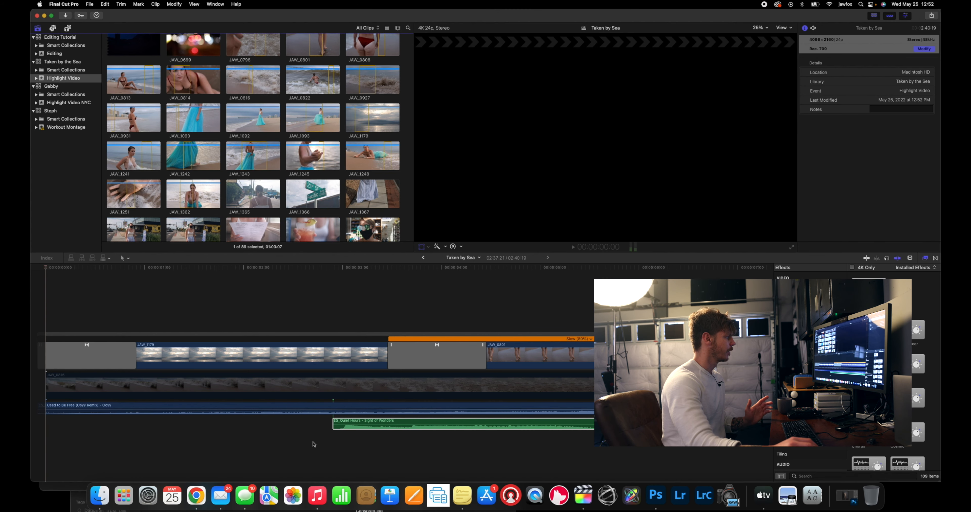
click(411, 424)
key(Delete)
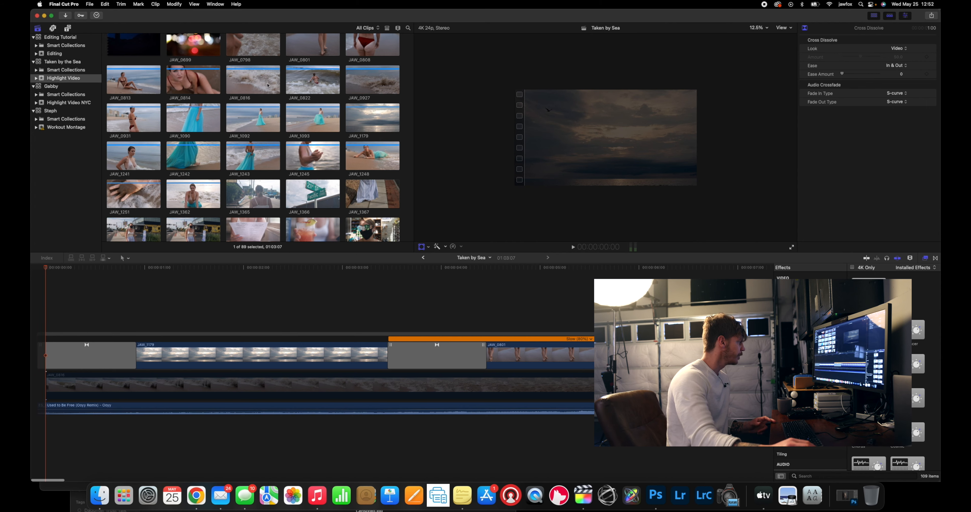
Place a marked range of clip JAW_1092 above the opening clips in the timeline, and undo the placement
scroll(245, 128, up, 2)
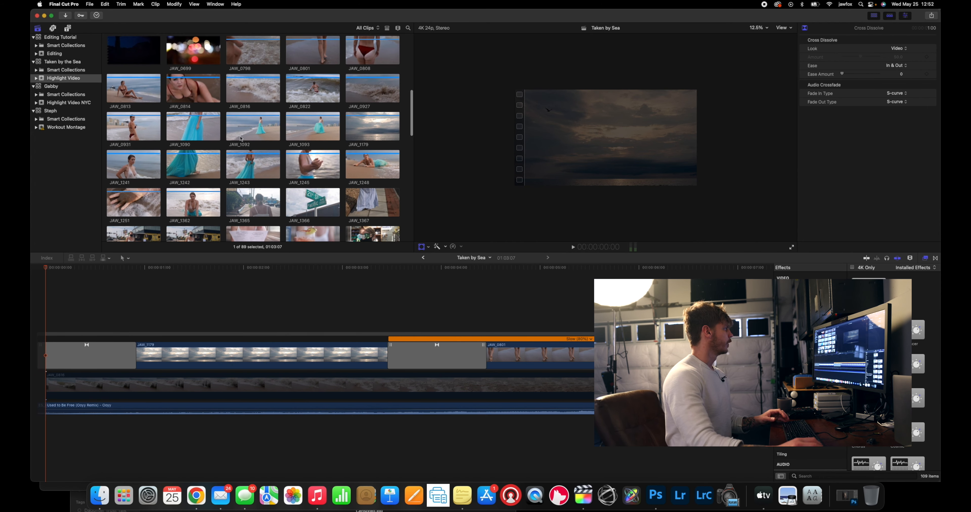
click(242, 136)
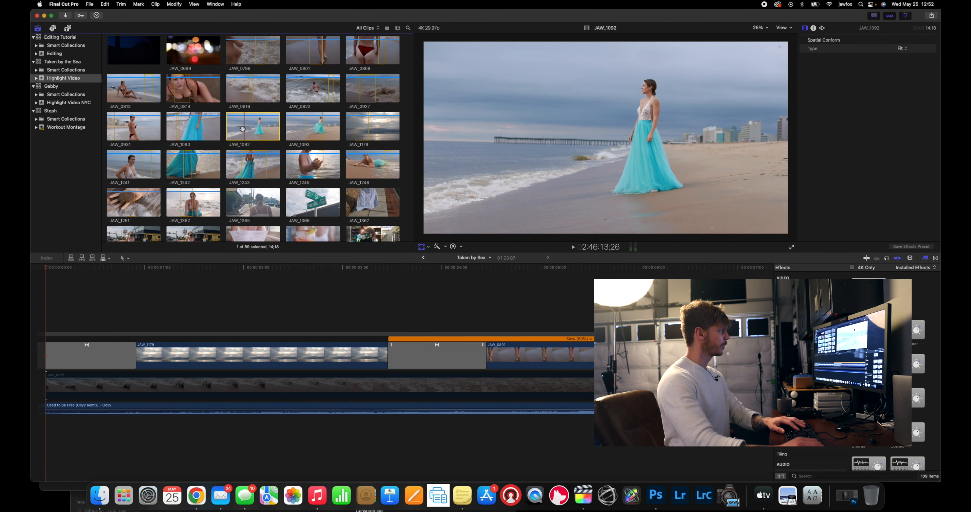
key(i)
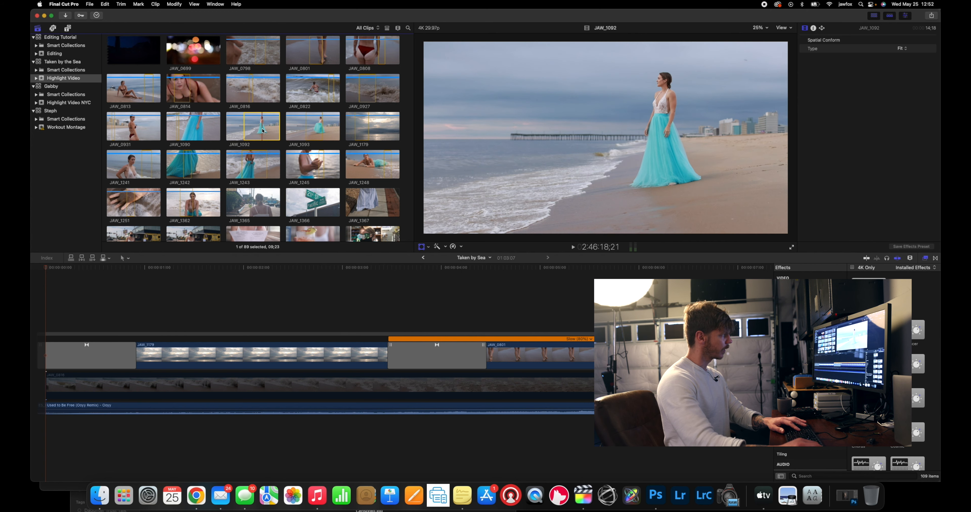
key(o)
drag(249, 133, 417, 311)
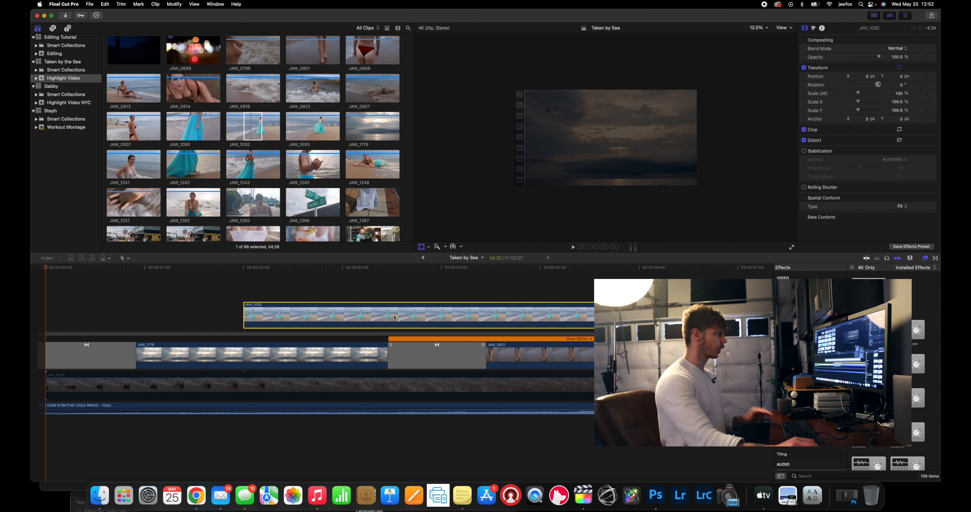
key(super+z)
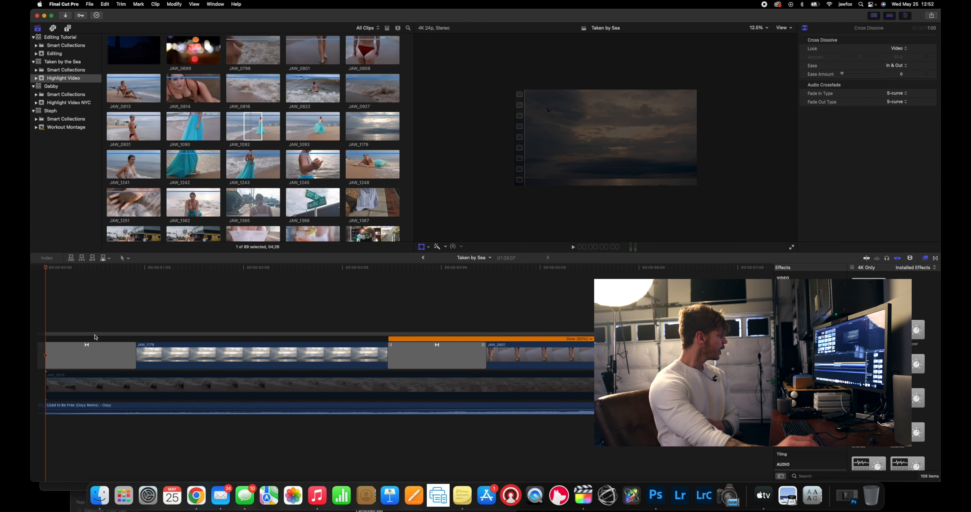
Play the timeline from about one second in to review the JAW_1179 opening shot and its transition into JAW_0801
scroll(243, 328, right, 5)
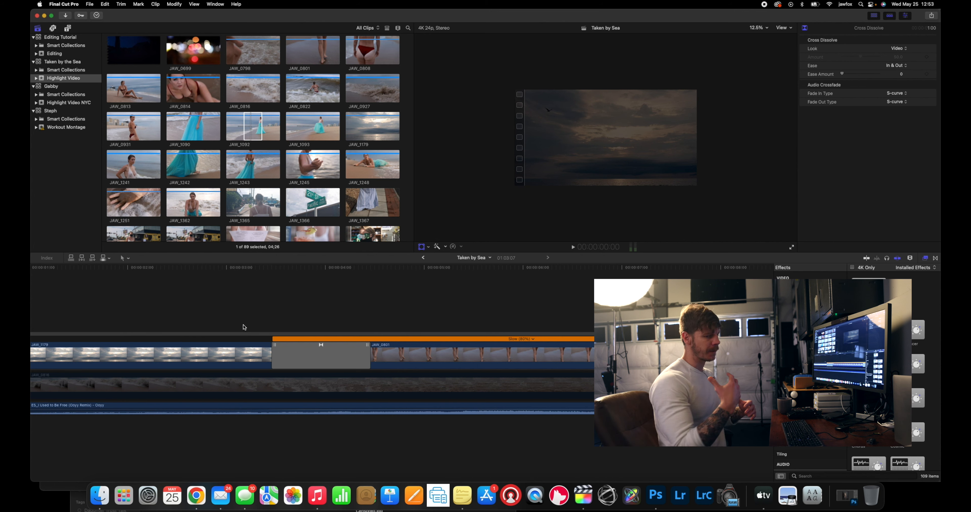
scroll(243, 324, left, 4)
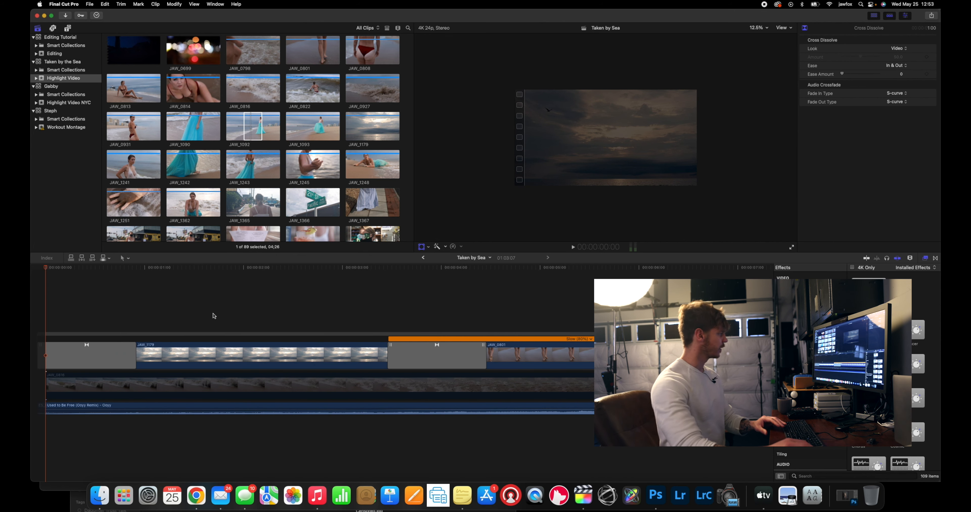
click(161, 305)
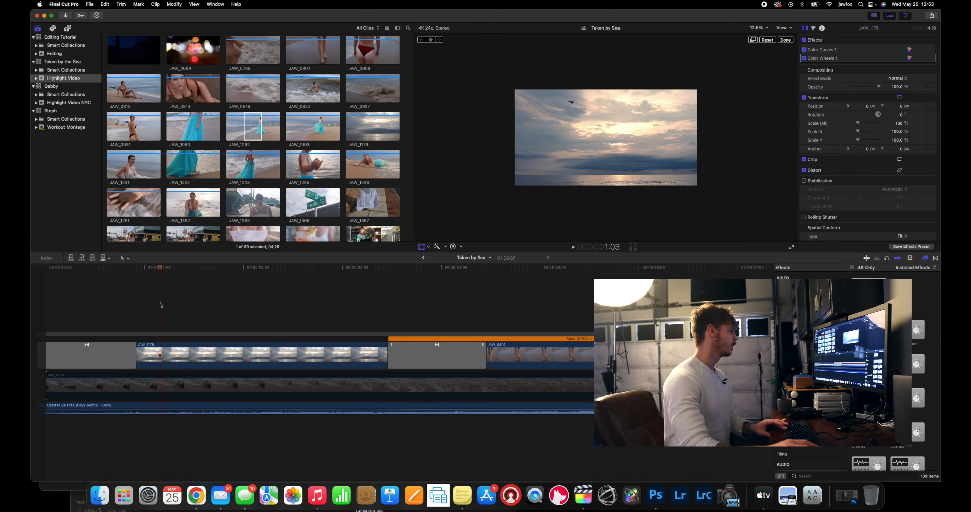
key(space)
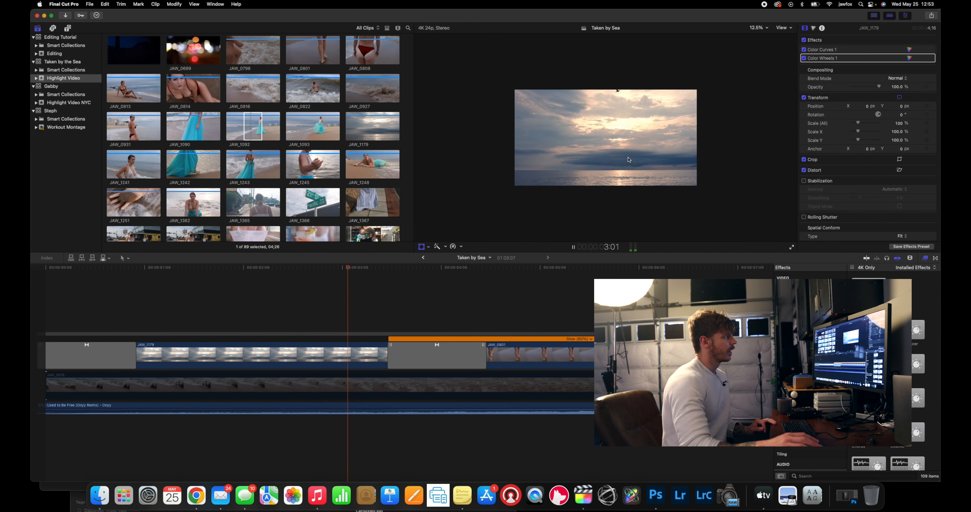
key(Home)
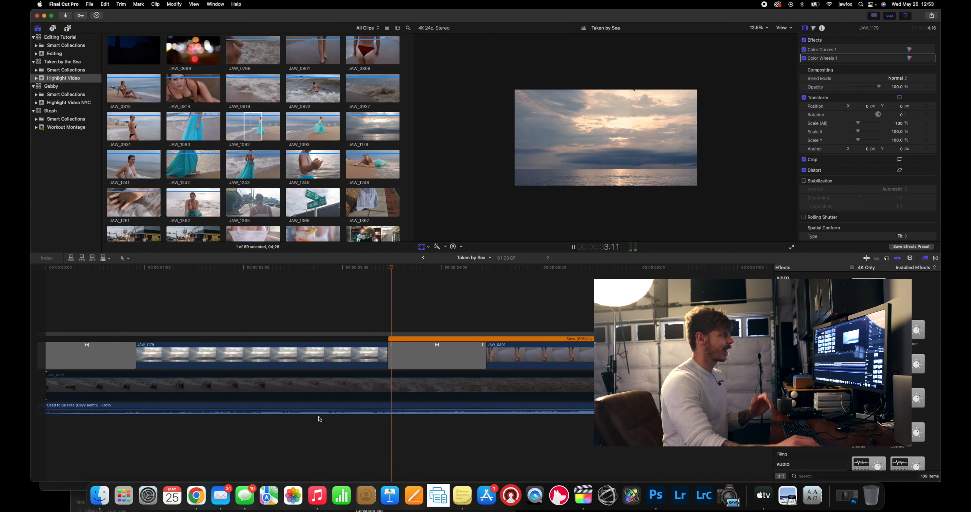
scroll(320, 400, right, 3)
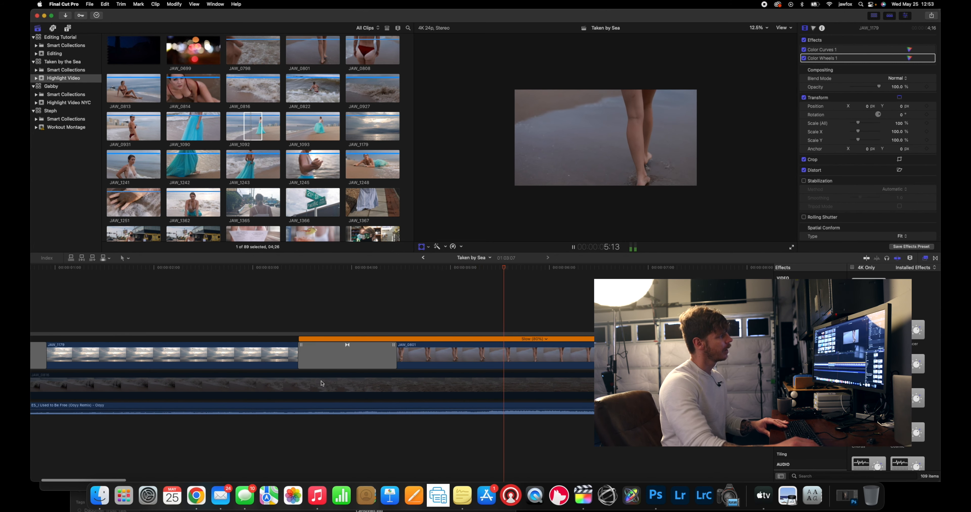
key(space)
Select clip JAW_0801, play on through JAW_0798 into the wave shot, and select clip JAW_0816
click(447, 365)
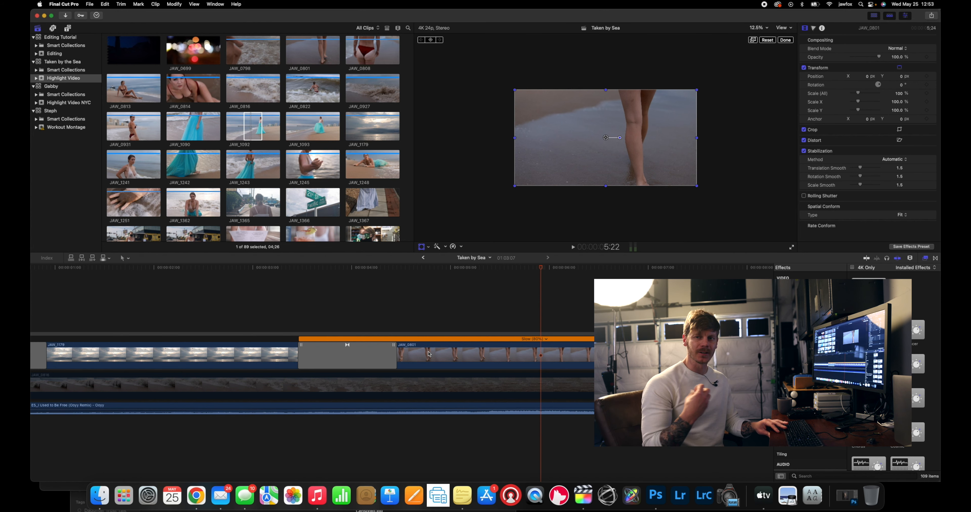
key(space)
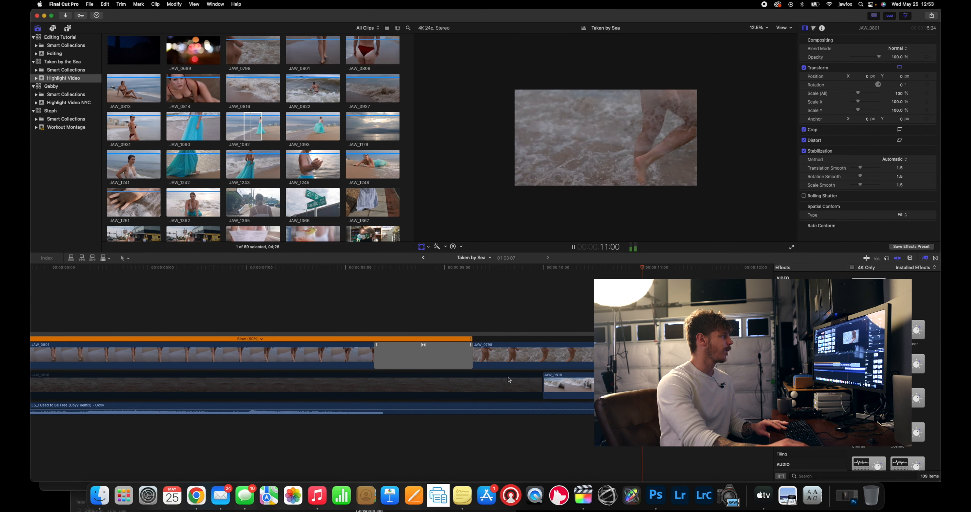
key(space)
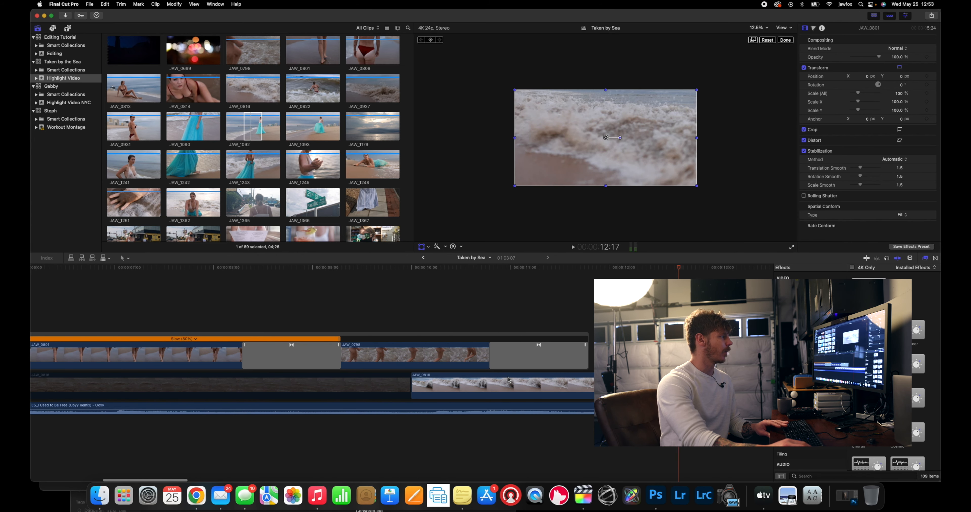
click(509, 379)
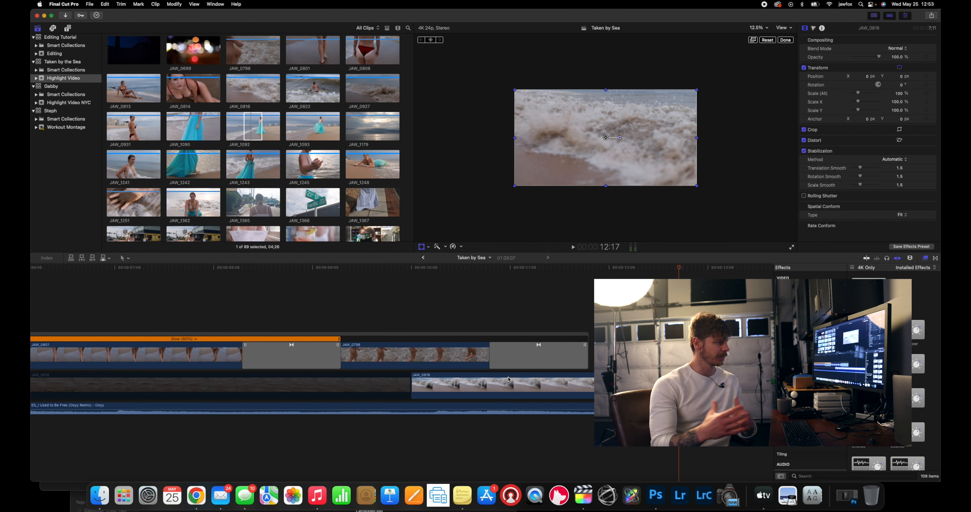
Play the JAW_0816 wave shot and its transition into JAW_0813, and pause partway through the seated beach shot
scroll(535, 358, right, 5)
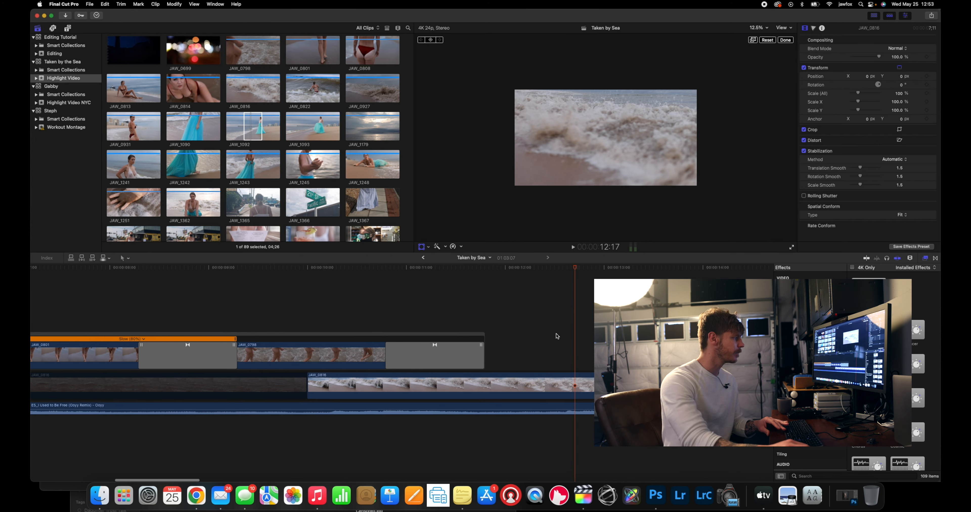
key(space)
scroll(557, 339, right, 10)
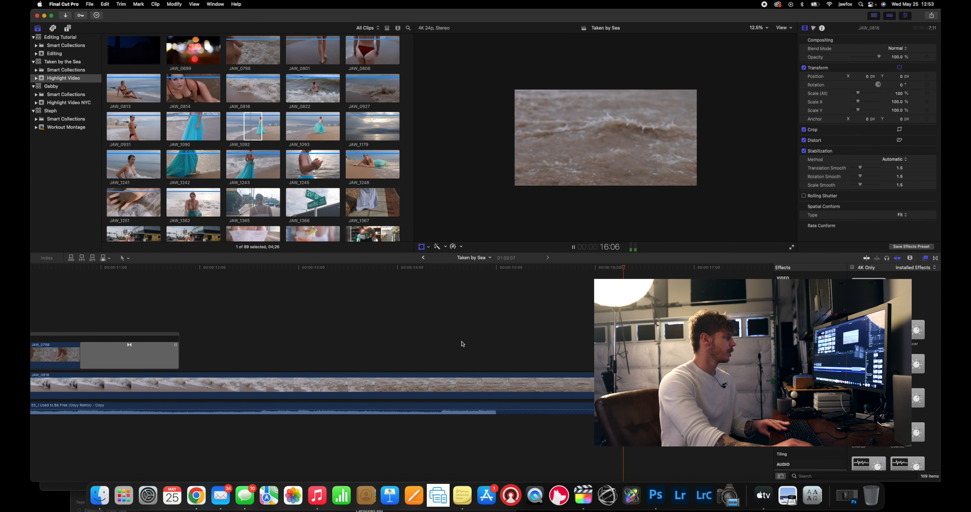
scroll(463, 344, right, 10)
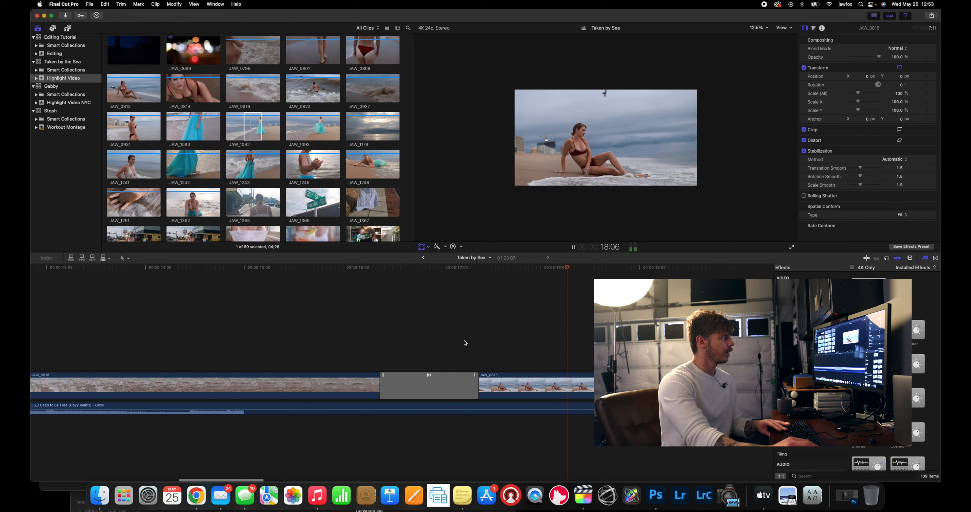
key(space)
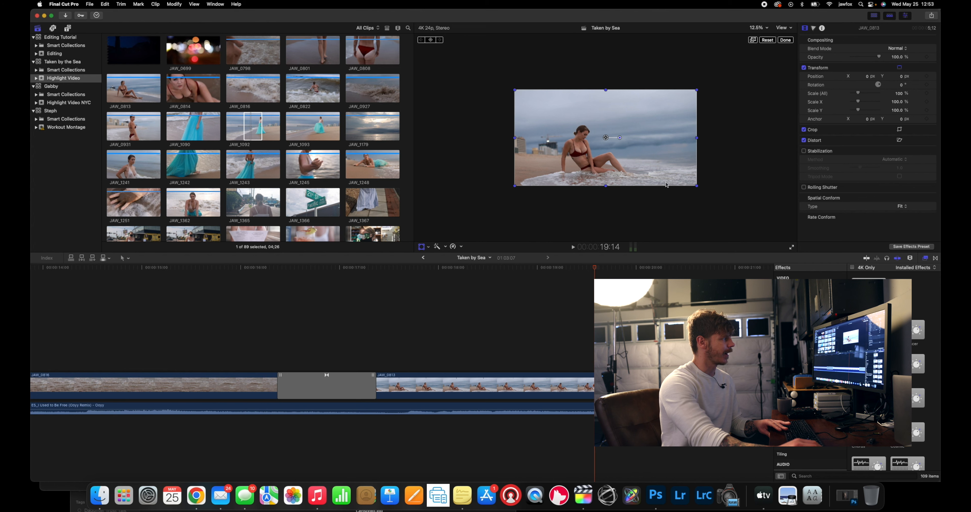
Play the seated beach shot JAW_0813 through its transition into JAW_0814, and pause in the close-up
scroll(580, 339, right, 4)
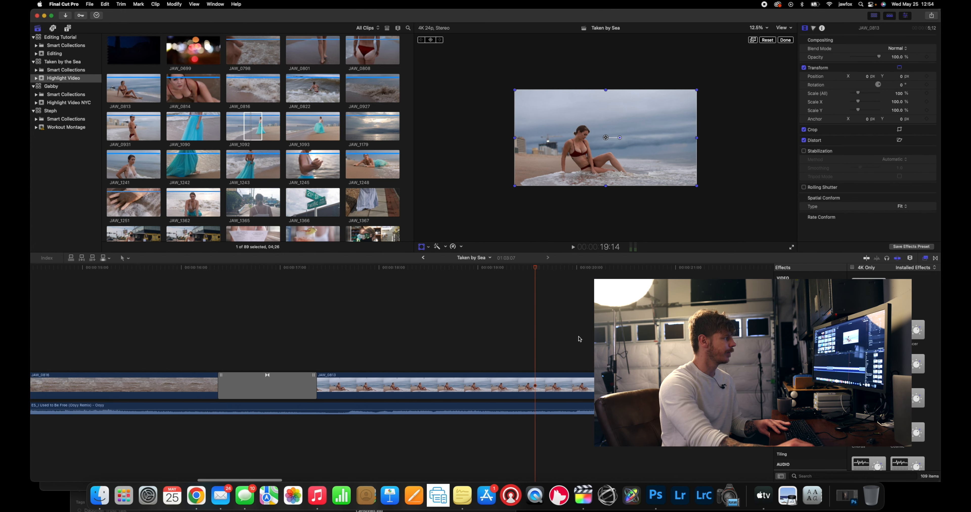
key(space)
scroll(579, 338, right, 6)
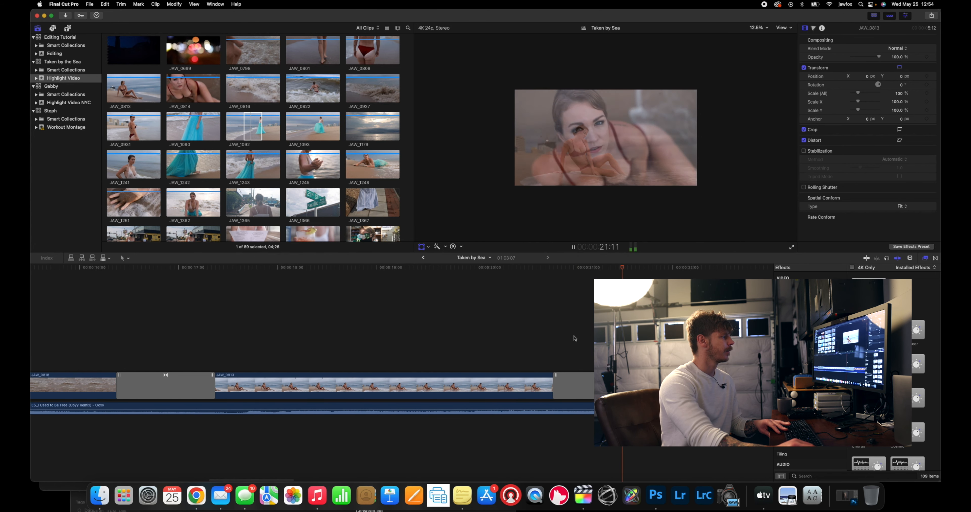
scroll(577, 338, right, 4)
key(space)
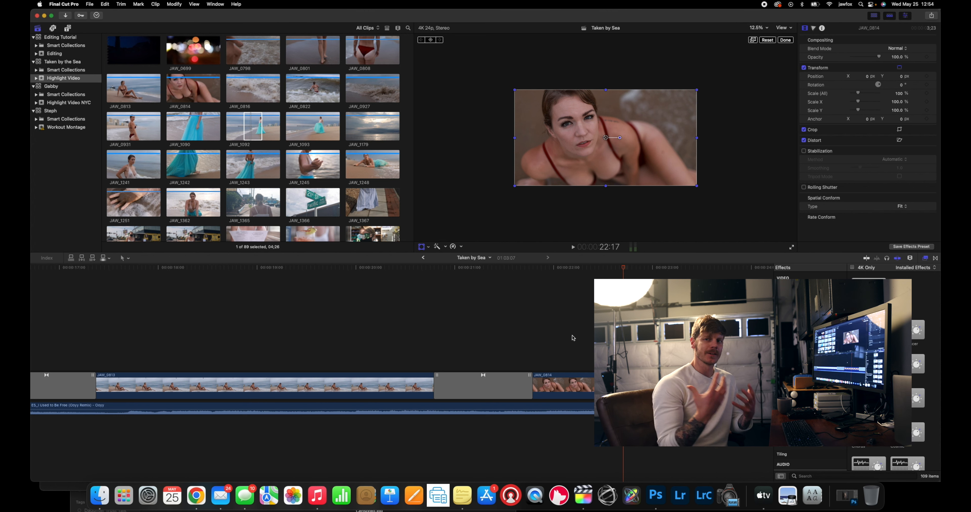
Play on from JAW_0814 through the black gap and JAW_0931 to the short clips stacked above JAW_1242
key(space)
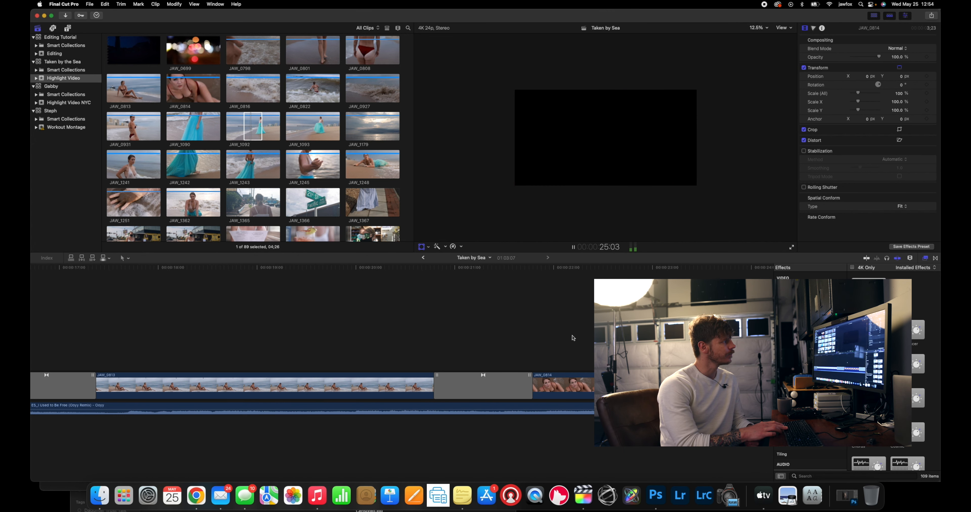
key(space)
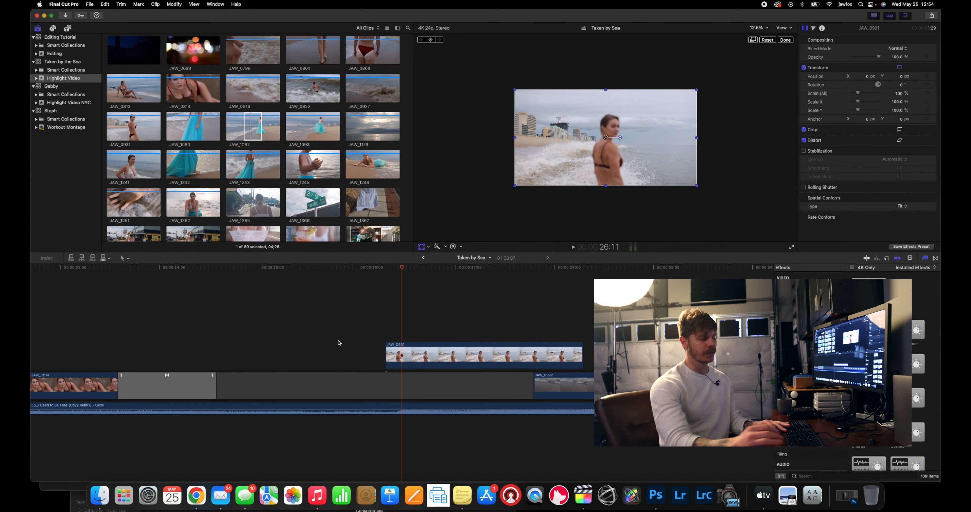
click(350, 311)
key(space)
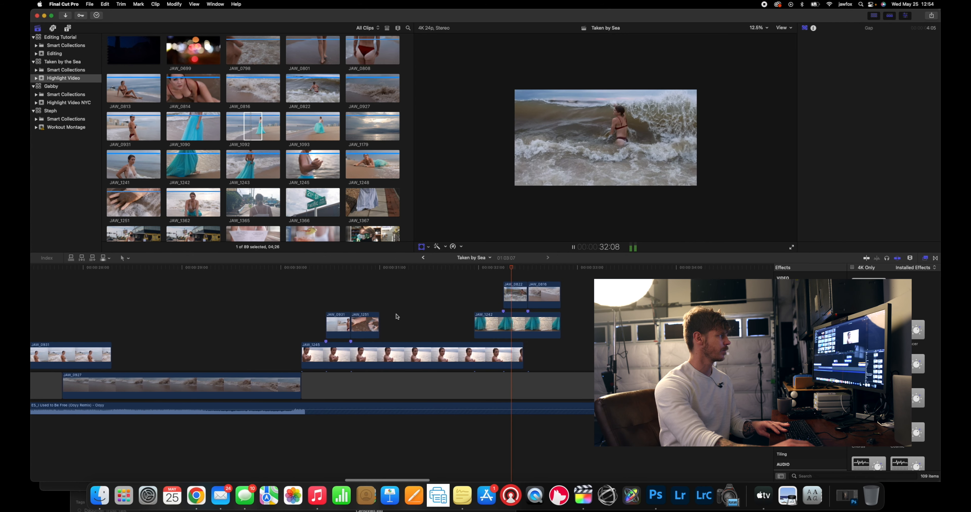
key(space)
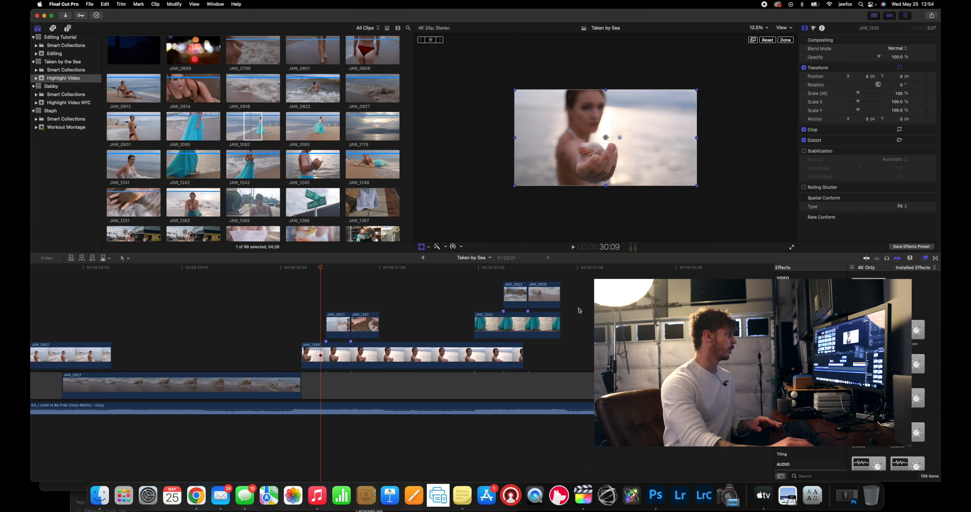
Play from the gap just after the stacked JAW_0816 clip into JAW_1362, and pause there
click(570, 305)
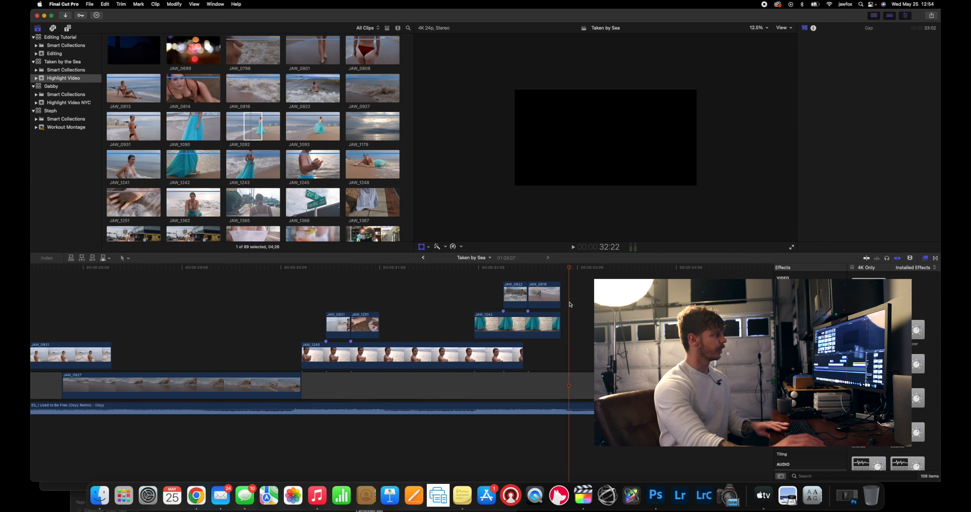
key(space)
key(space)
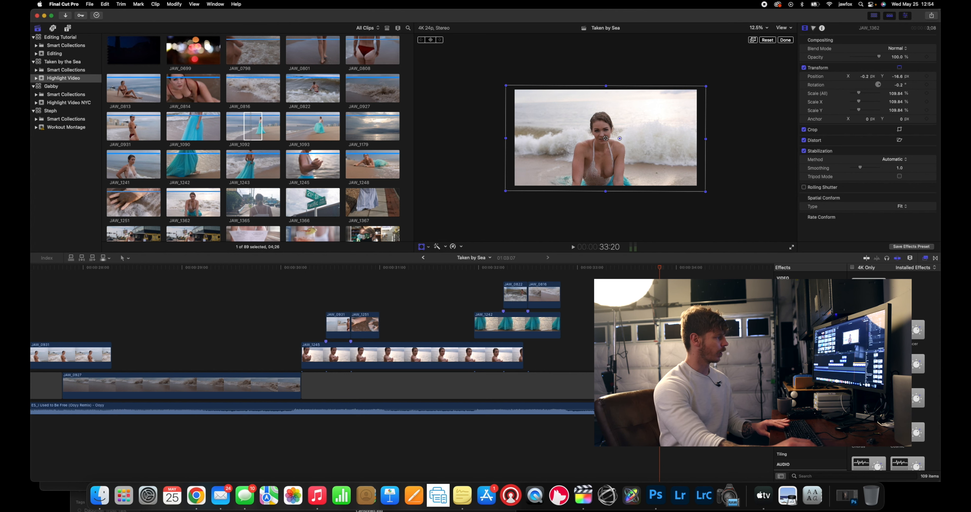
Return to the cut between JAW_0927 and JAW_1245, and examine the start of the short JAW_0931 clip stacked above
scroll(333, 302, left, 3)
click(334, 302)
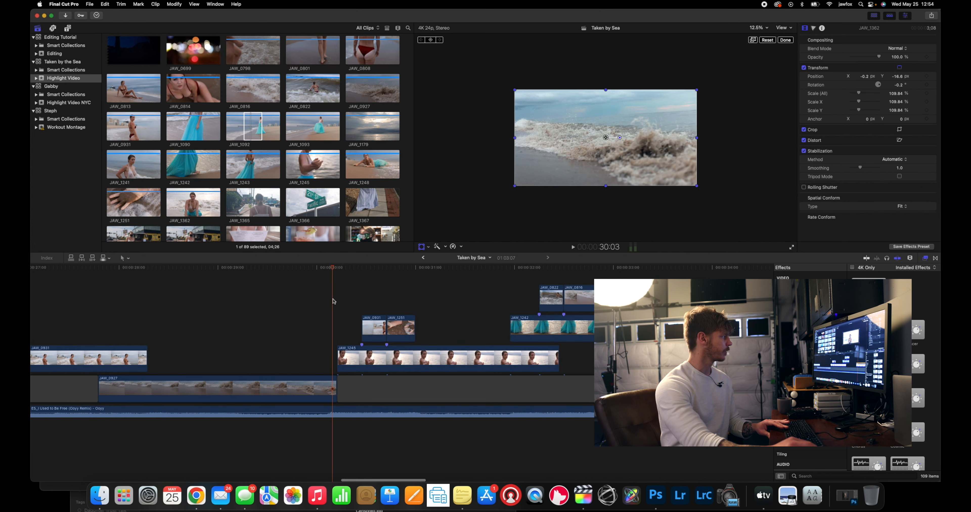
click(330, 298)
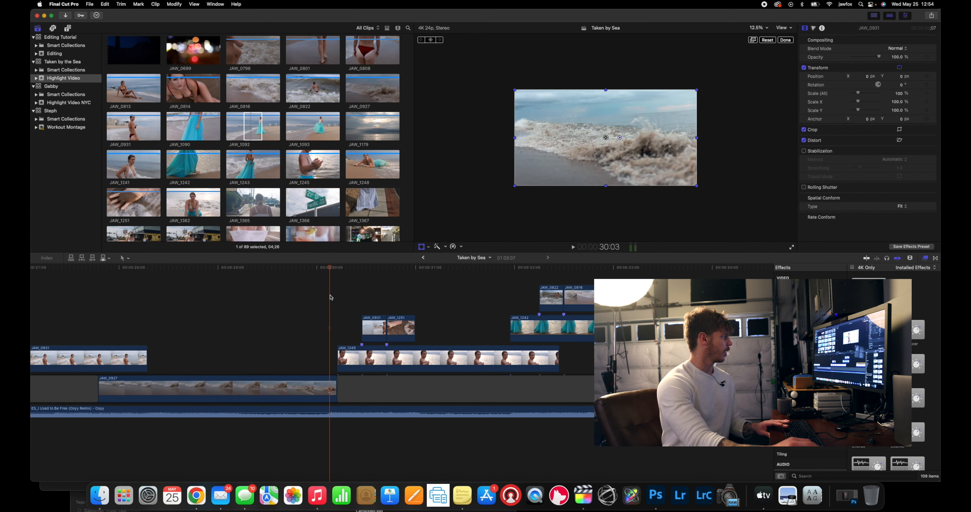
click(362, 328)
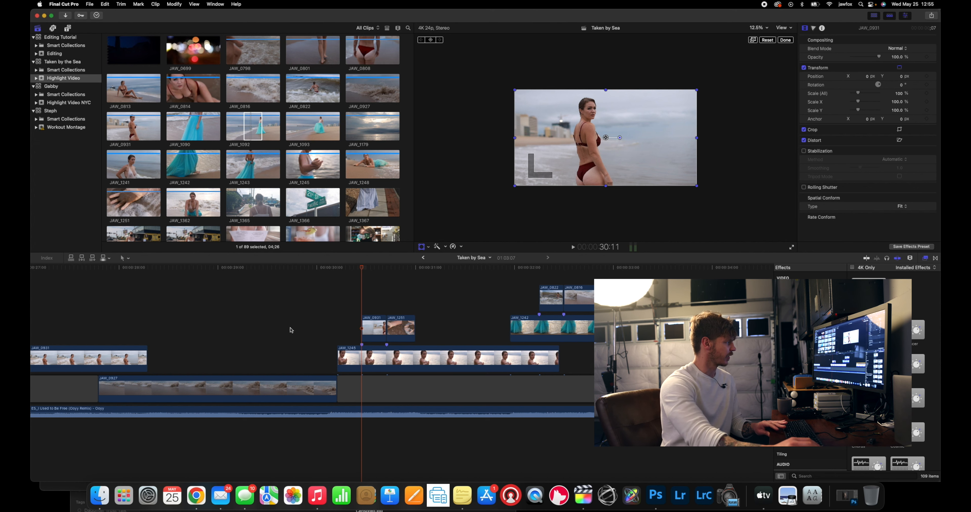
Play from the end of JAW_0927 through the quick stacked cuts into JAW_1362, and pause
click(312, 317)
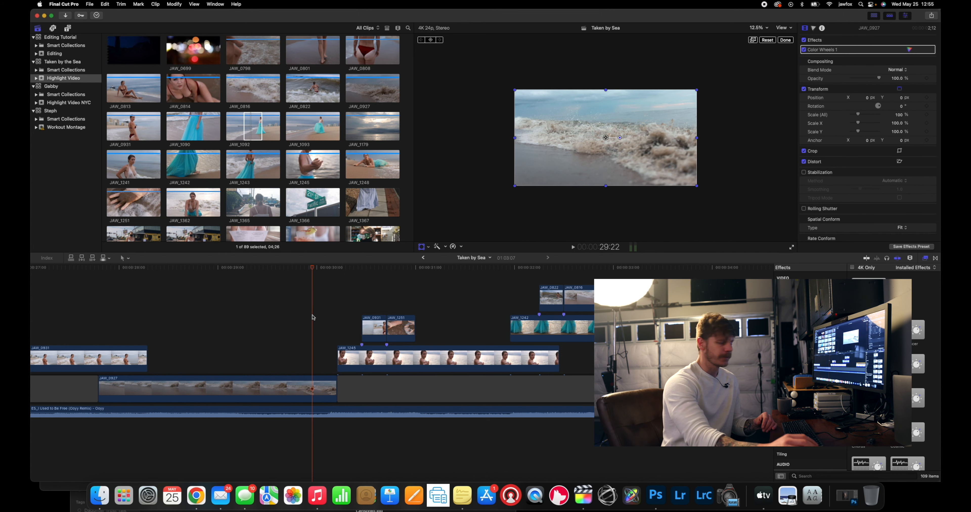
key(space)
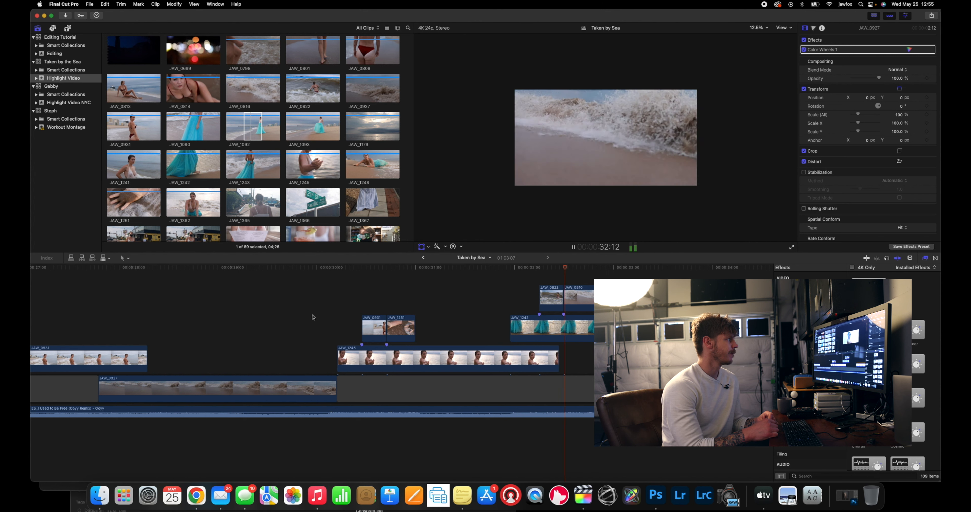
key(space)
key(shift+t)
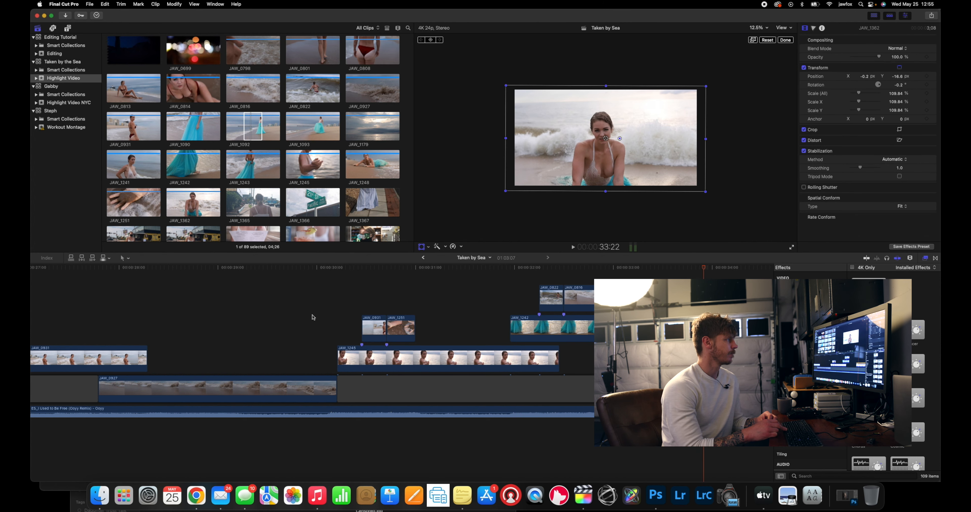
Replay the short JAW_0822 and JAW_0816 cuts twice, starting near the beginning of JAW_0822
click(551, 282)
key(space)
key(space)
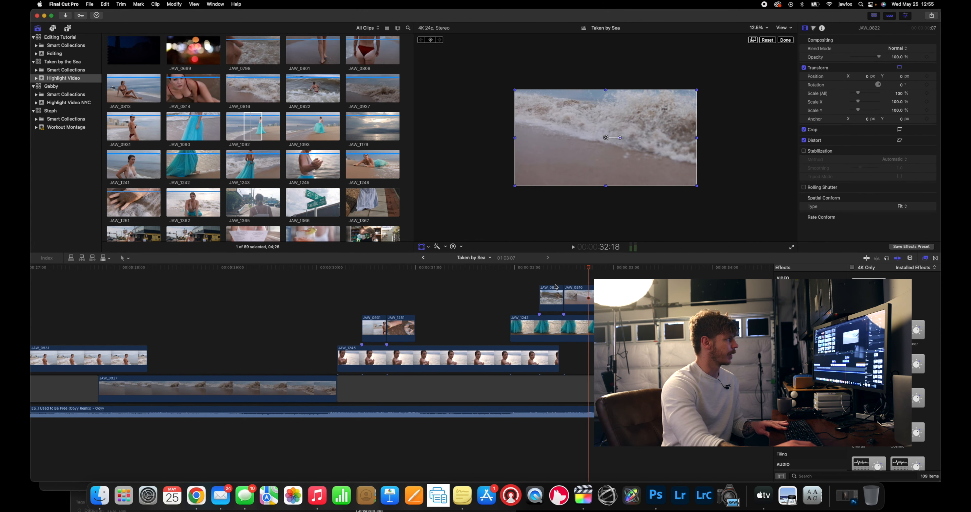
click(536, 287)
key(space)
key(space)
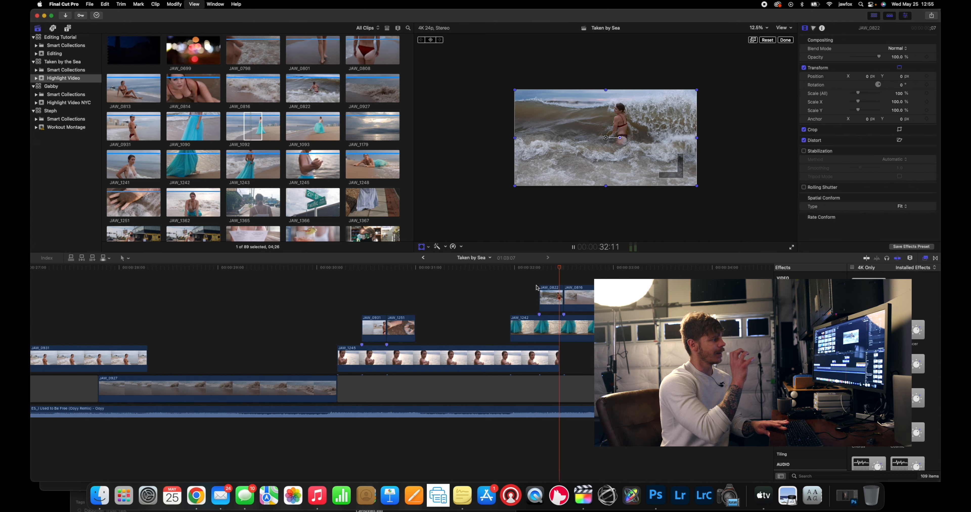
Play on through the slowed JAW_1362 clip and the blue-dress shots, and pause in JAW_1248
key(space)
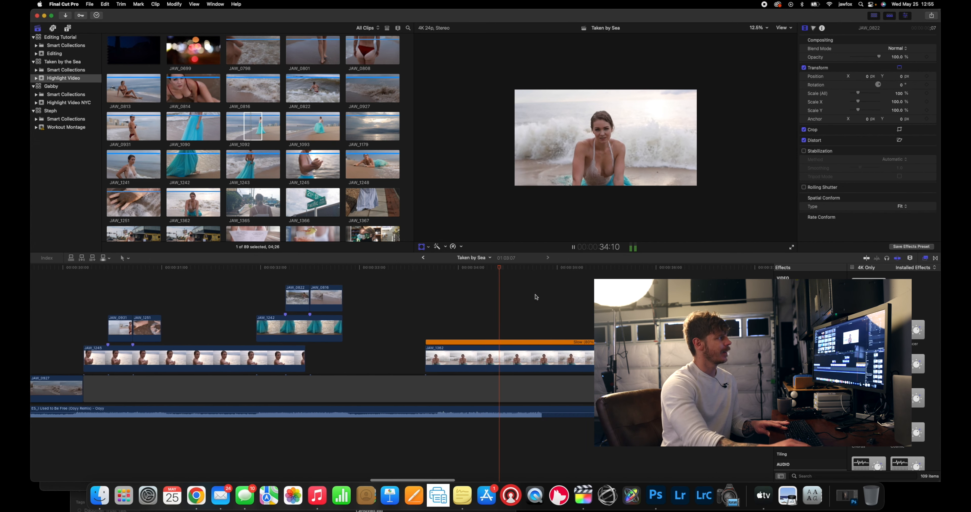
key(space)
key(space)
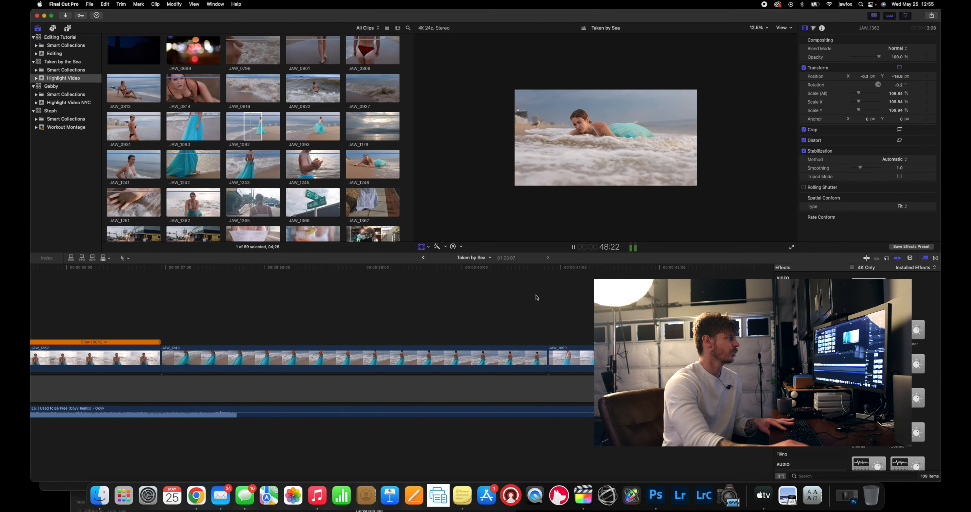
key(space)
scroll(537, 298, right, 20)
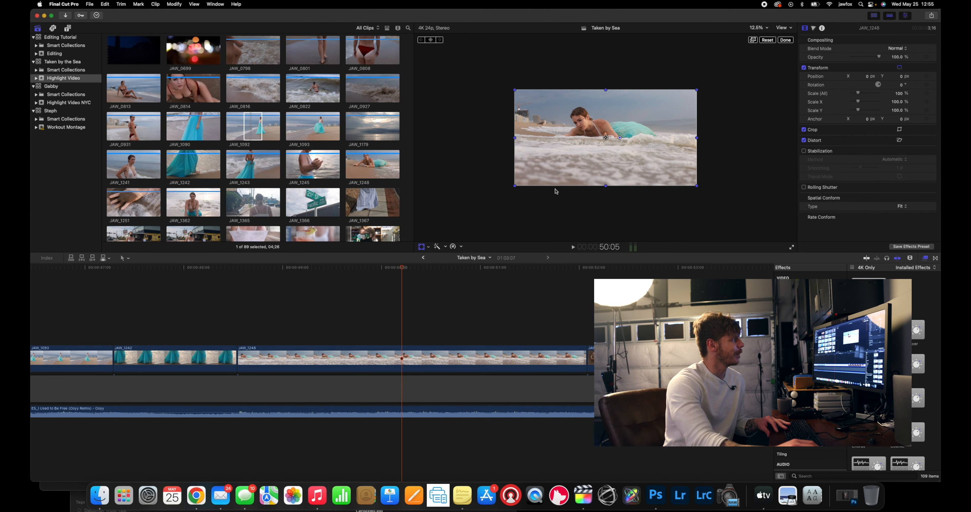
Play JAW_1248 through its cut into JAW_1251, and replay part of JAW_1248
key(space)
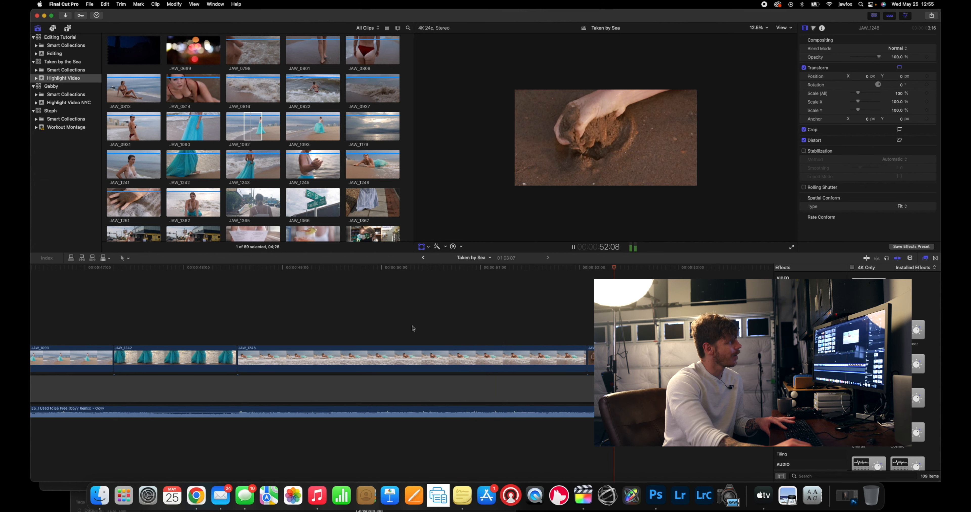
key(space)
scroll(592, 306, right, 3)
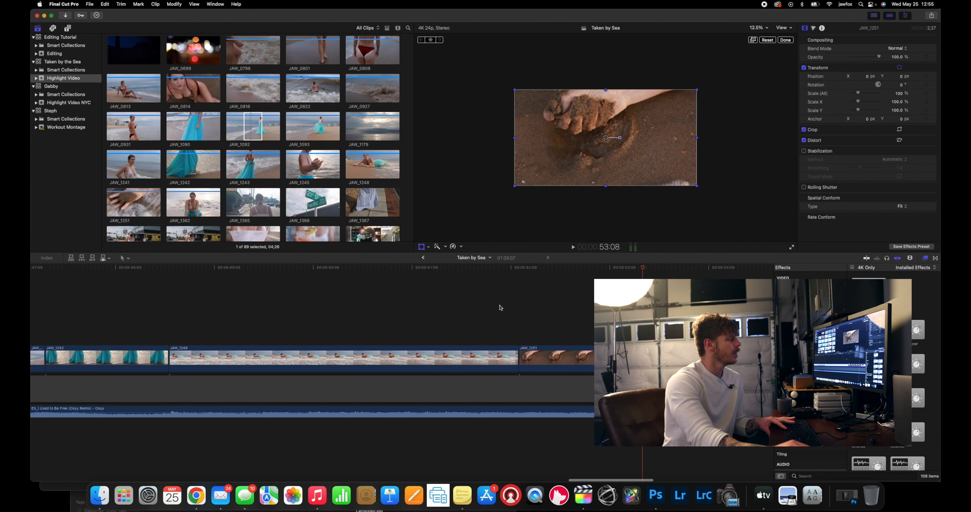
click(308, 313)
key(space)
key(space)
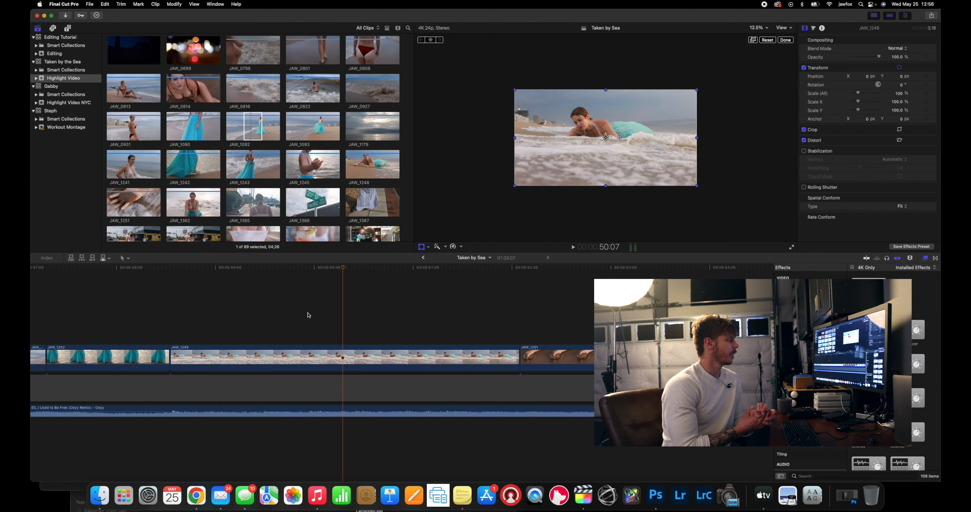
Go back to clip JAW_1243, select it, and play part of it to review its stabilized motion
scroll(274, 315, left, 3)
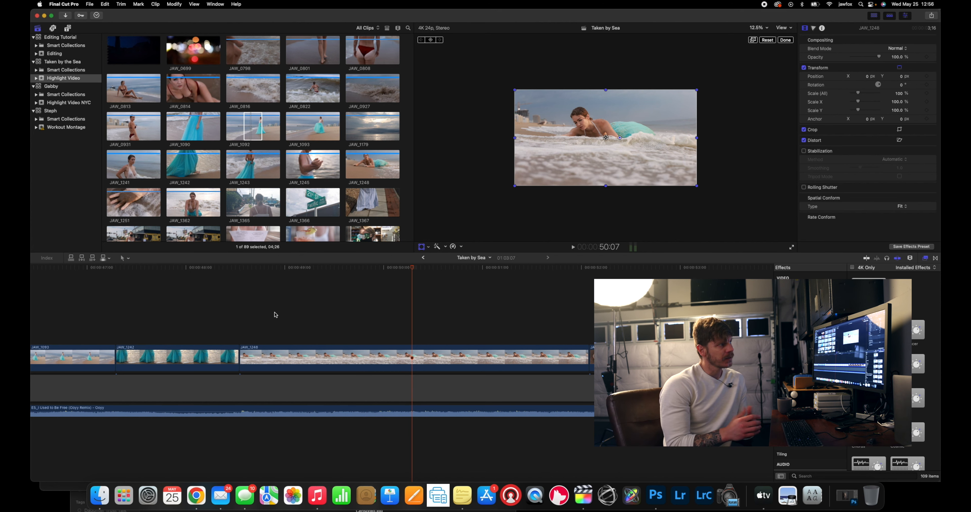
scroll(319, 319, left, 10)
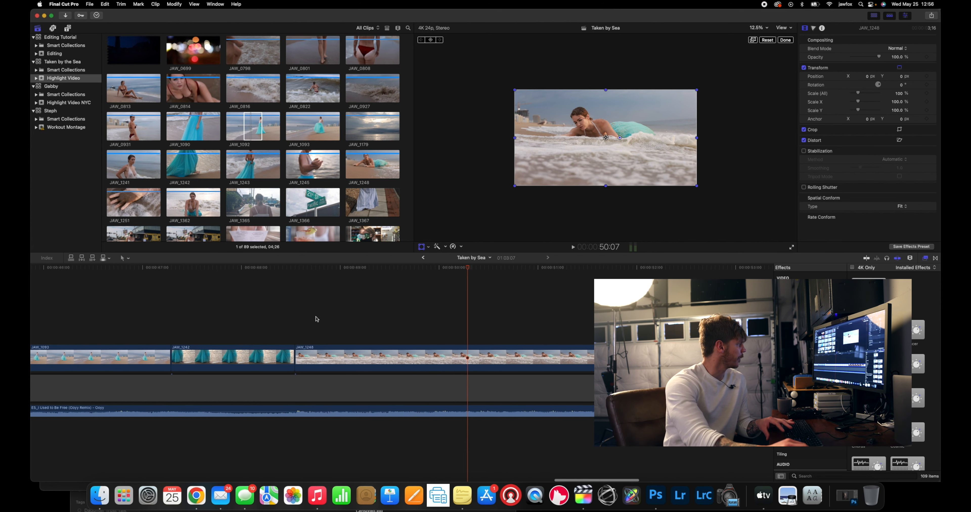
scroll(320, 318, left, 6)
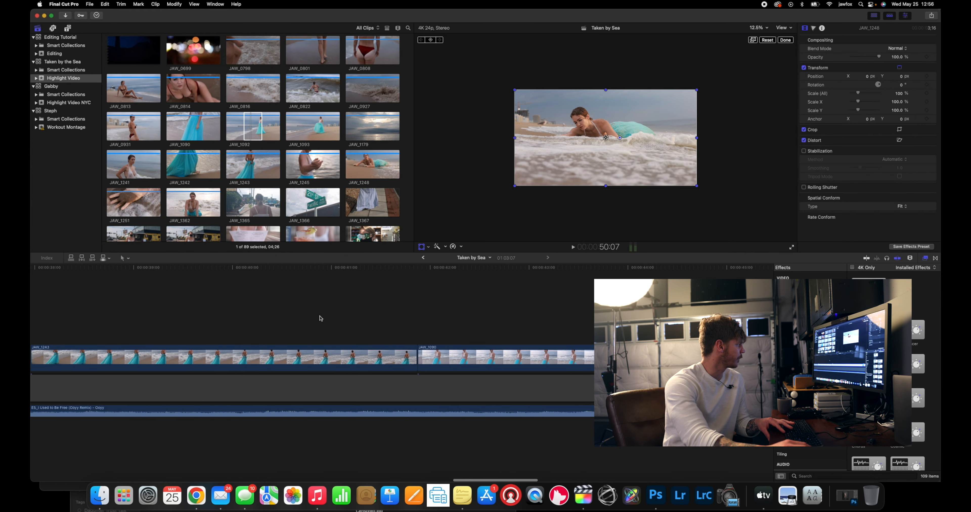
click(214, 308)
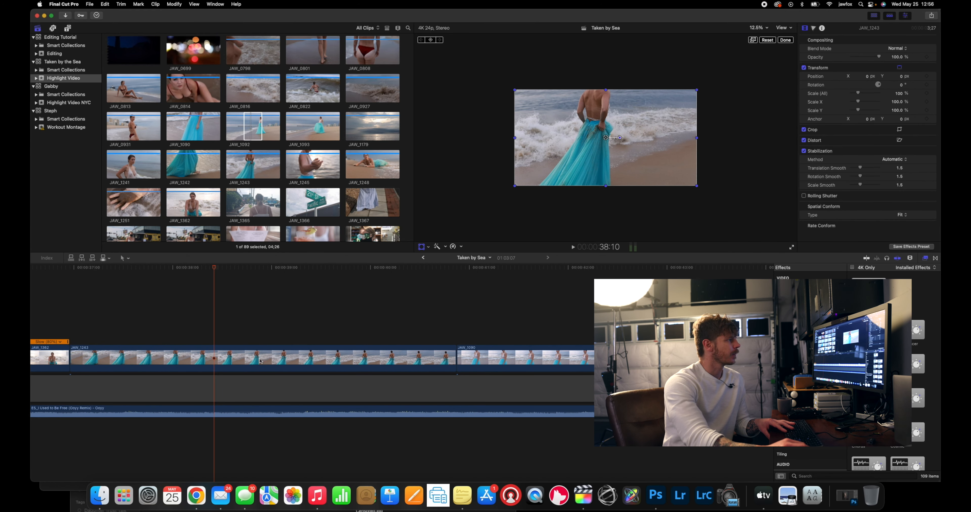
key(c)
key(space)
key(space)
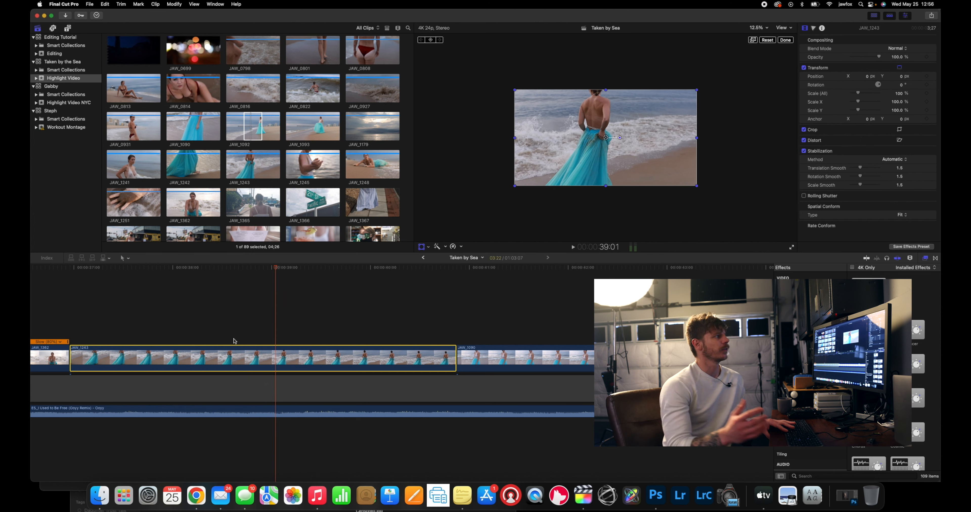
key(space)
key(space)
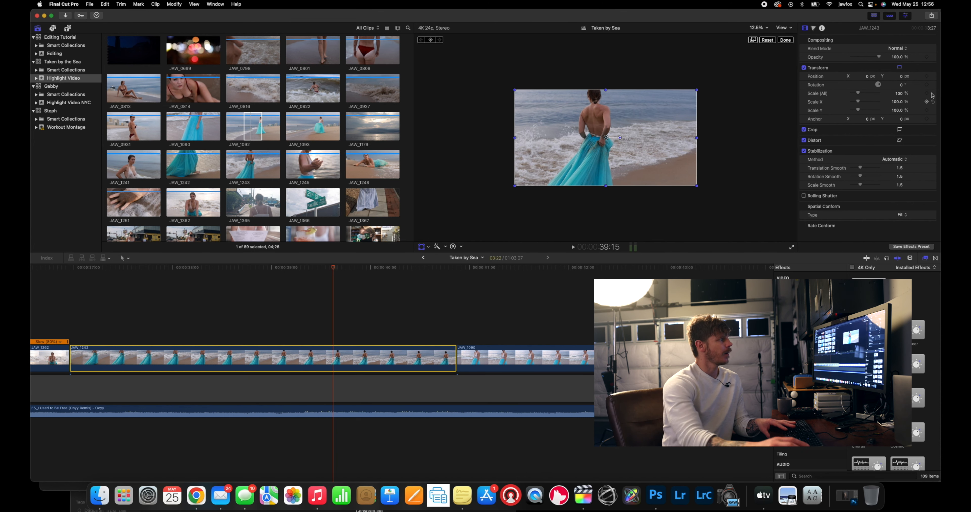
Turn off stabilization for JAW_1243, and replay from the end of JAW_1362 into the clip
click(804, 151)
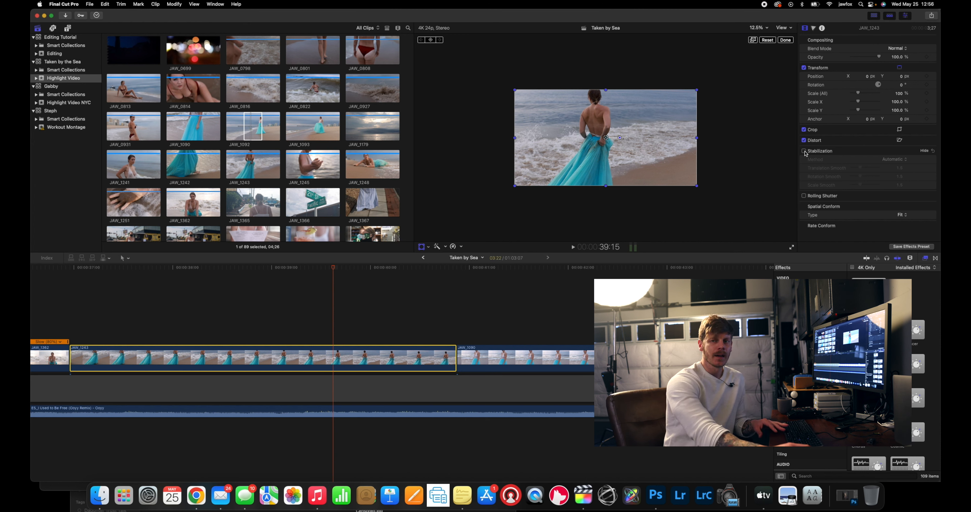
click(64, 293)
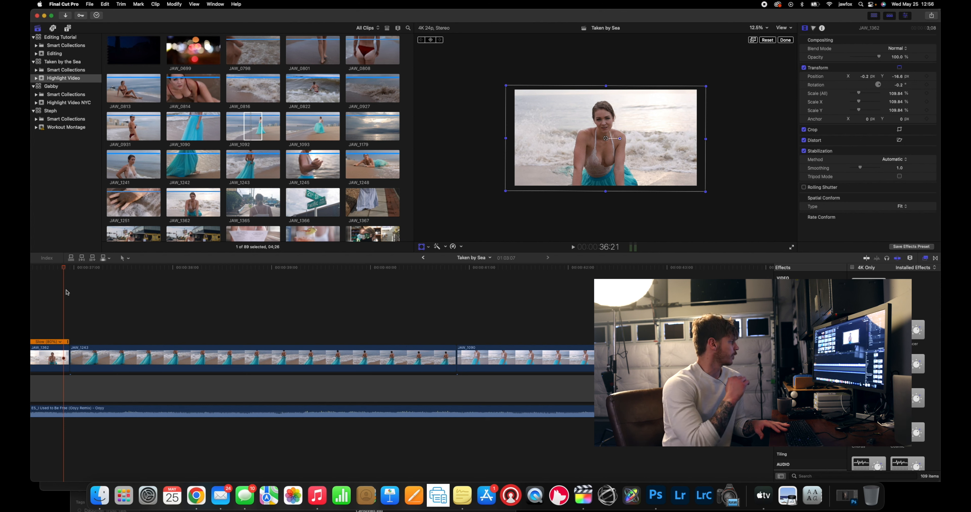
key(space)
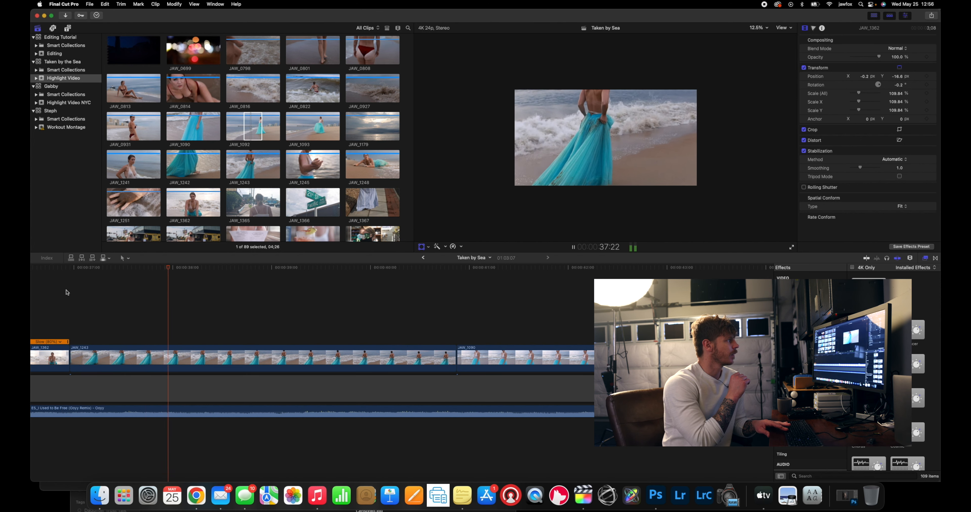
key(space)
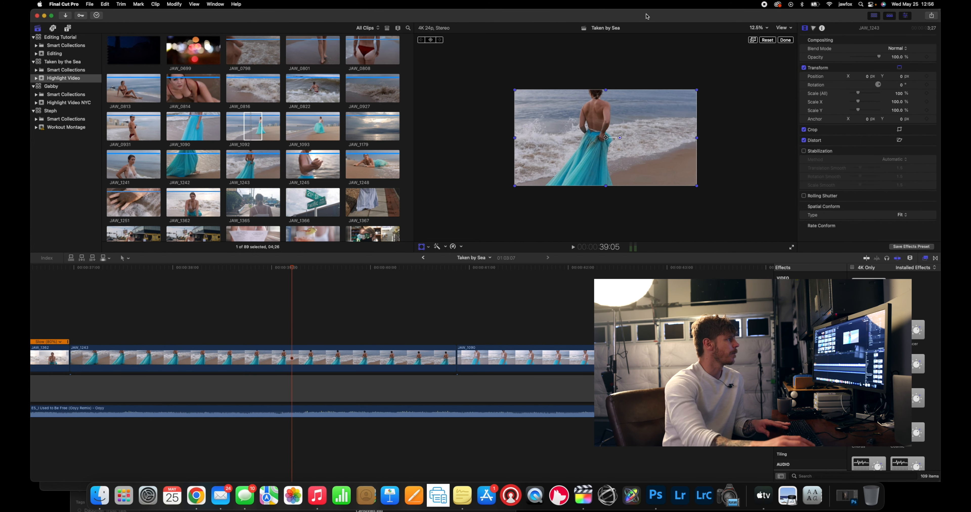
Enlarge the viewer image to fit its area, review the unstabilized JAW_1243 shot, and select the clip at about 39:14
click(755, 28)
click(756, 35)
key(space)
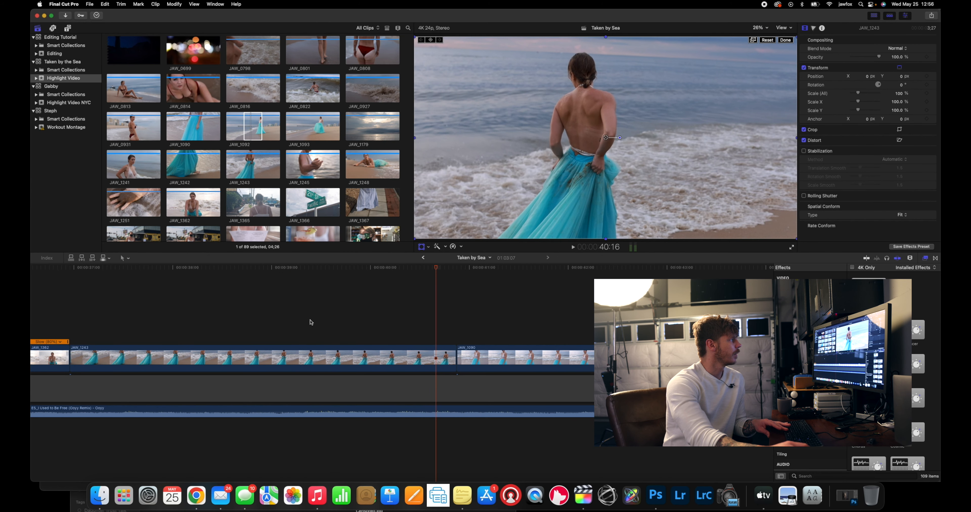
click(330, 319)
click(327, 354)
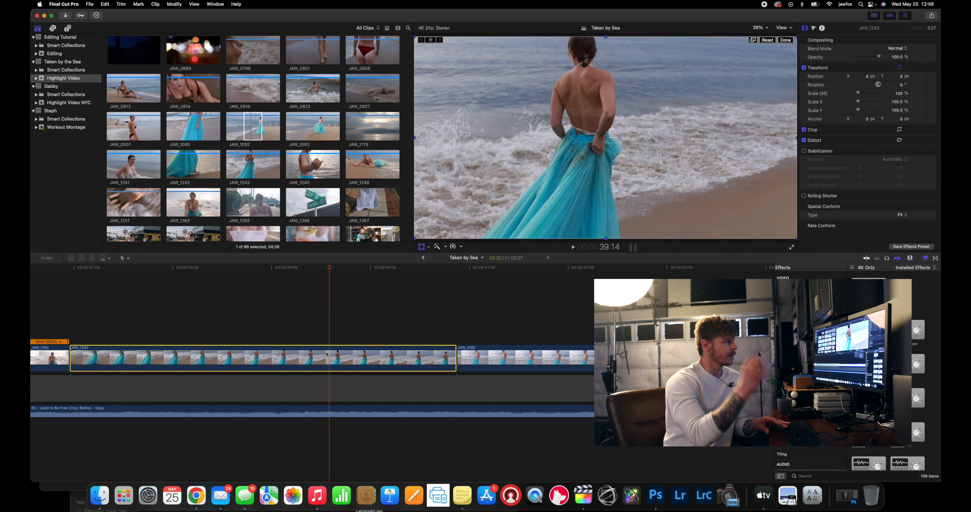
Turn stabilization back on for JAW_1243, and play from about 39:14 into the following beach clips
click(804, 151)
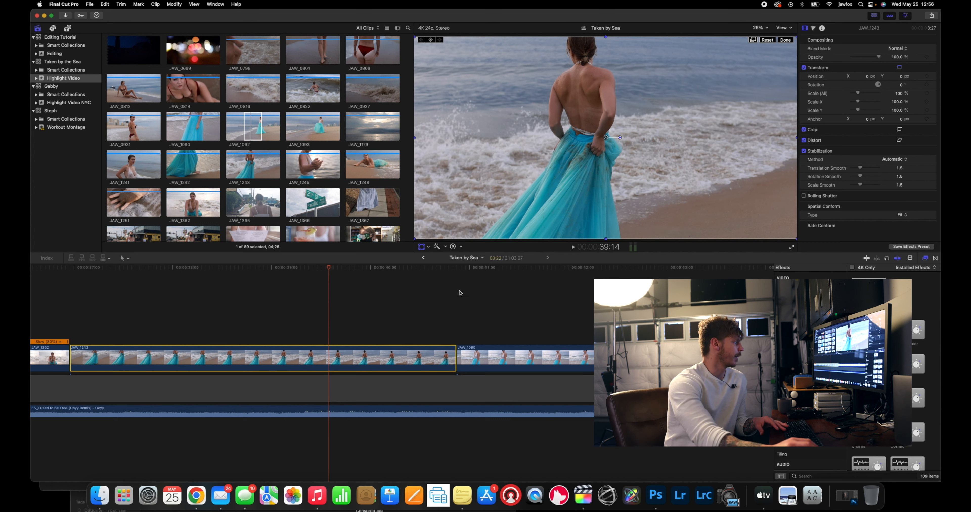
key(space)
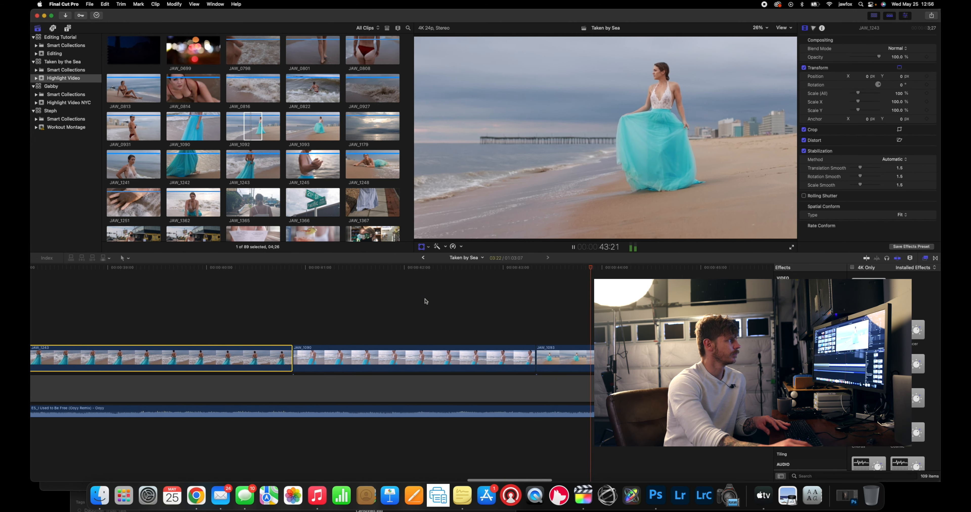
key(space)
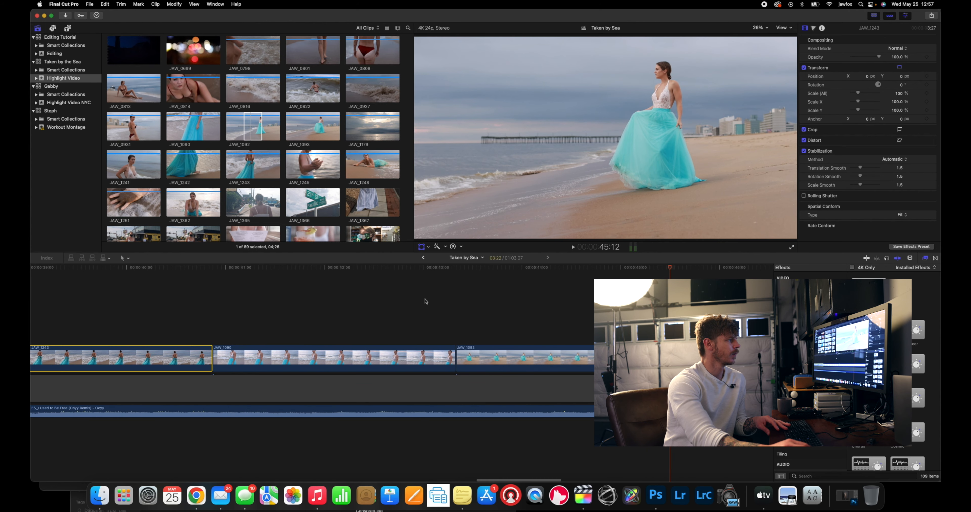
Play the rest of the edit from JAW_1090 at about 42:16 through to the end of the timeline
click(391, 303)
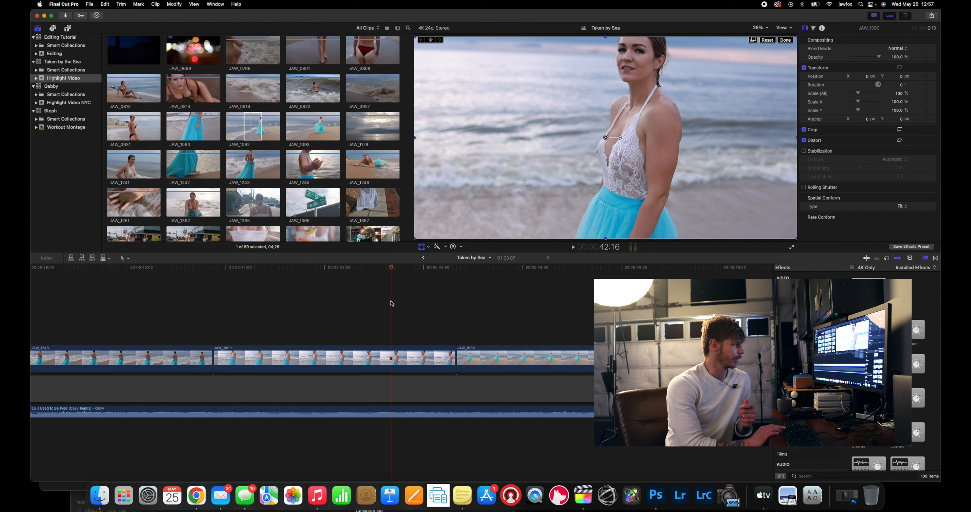
key(space)
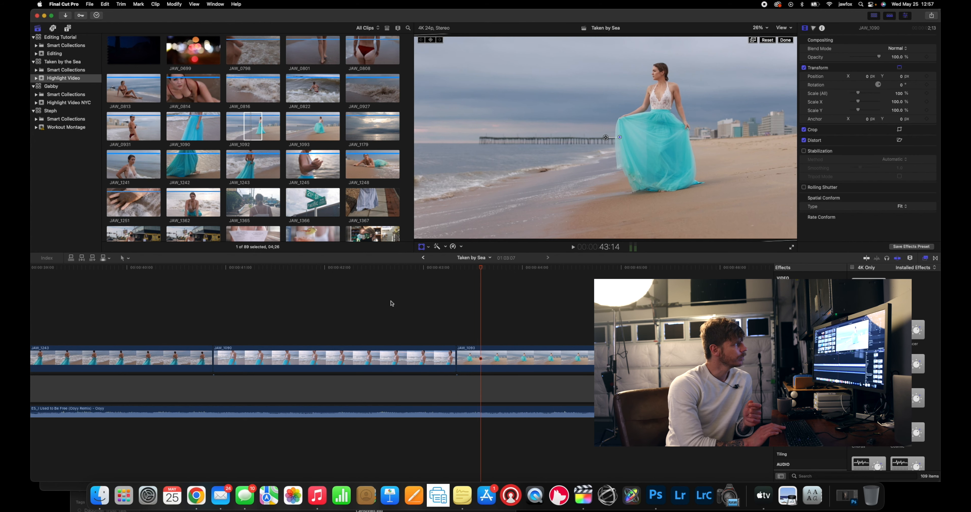
key(space)
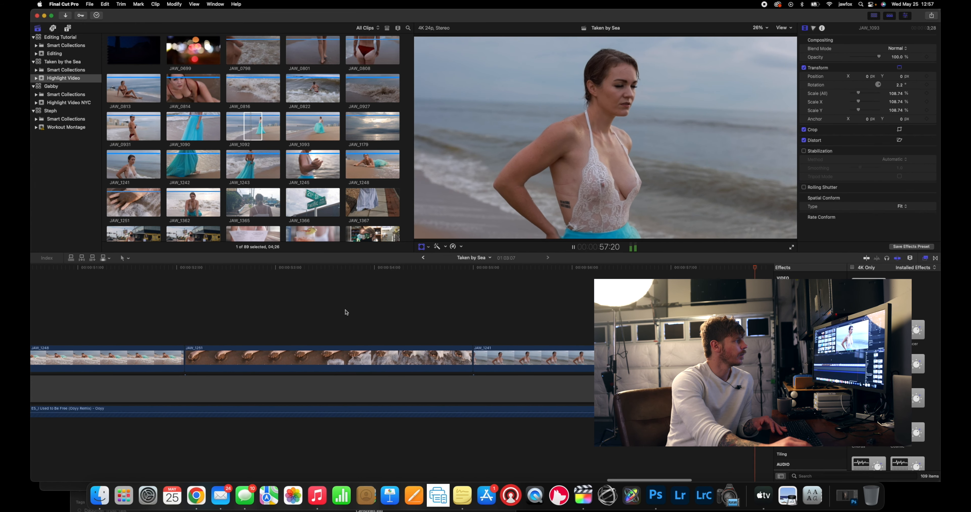
key(space)
key(shift+t)
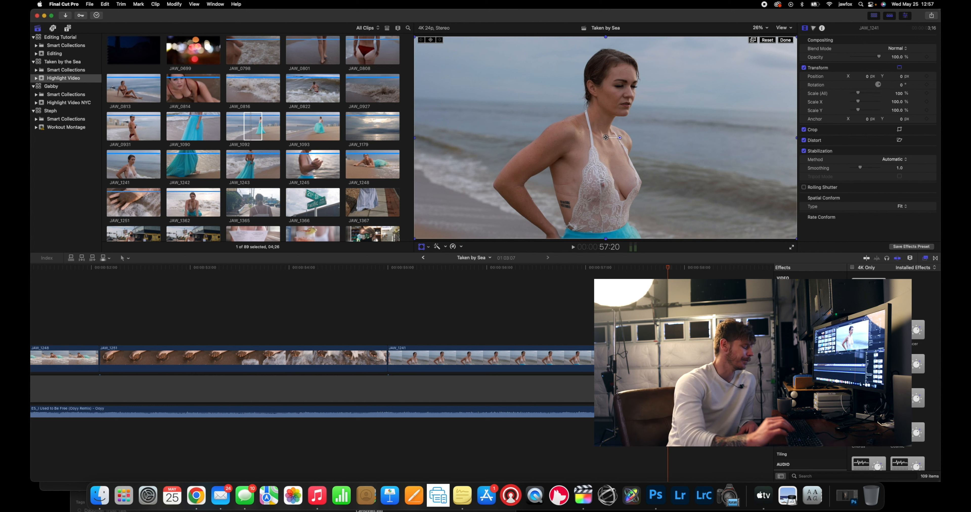
key(space)
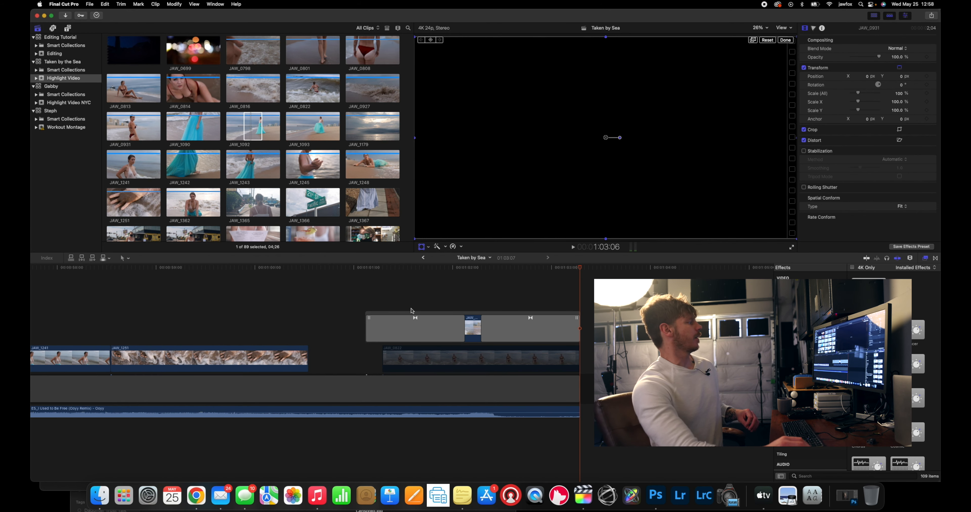
Play the ending past JAW_1251, and delete the two leftover clips that follow it, including the one with transitions
drag(378, 286, 417, 354)
scroll(417, 354, left, 5)
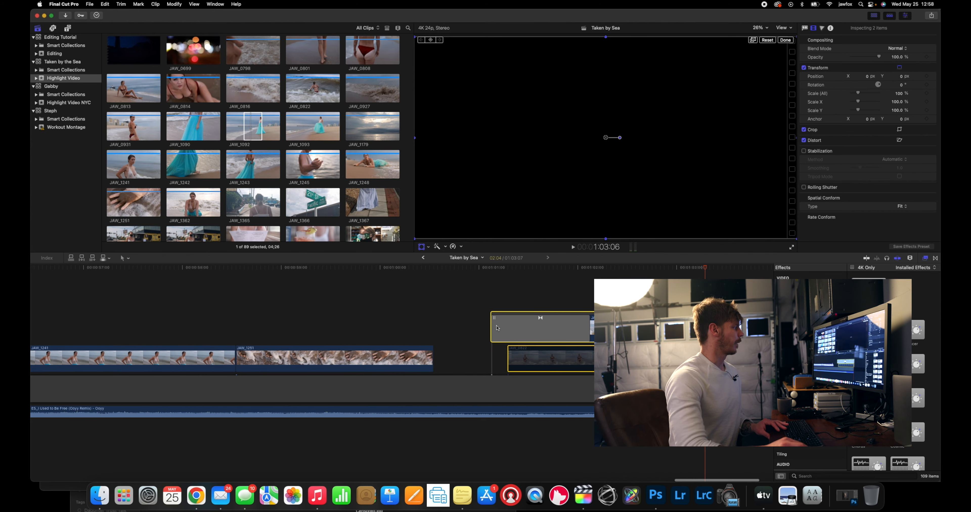
click(370, 308)
key(space)
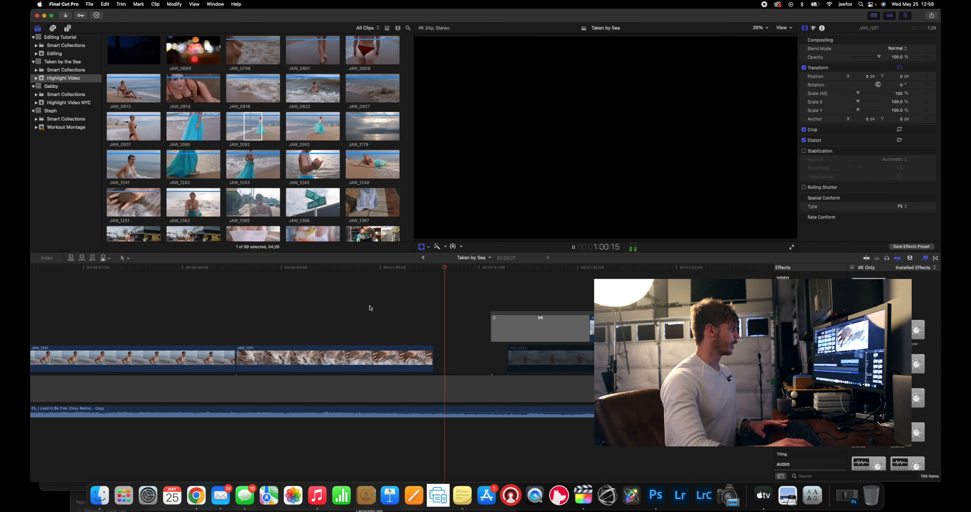
key(space)
drag(530, 285, 590, 348)
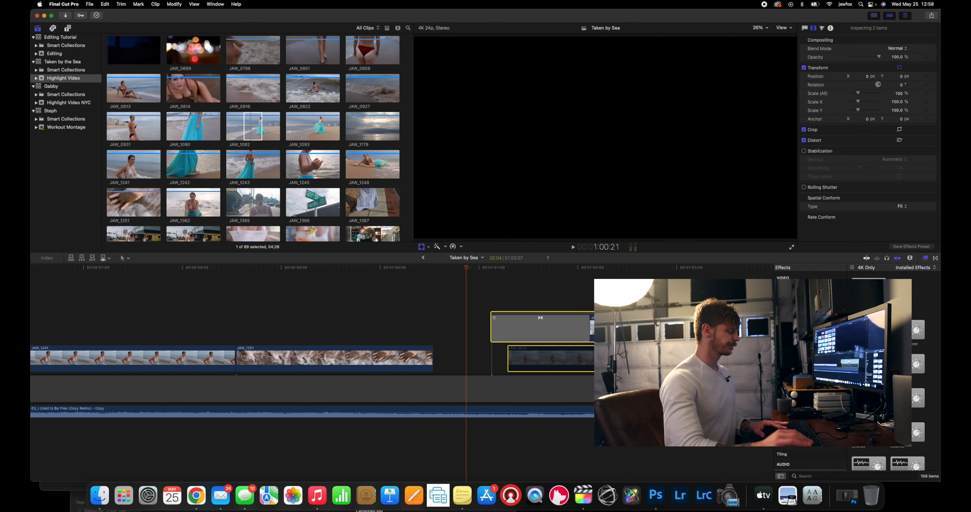
key(Delete)
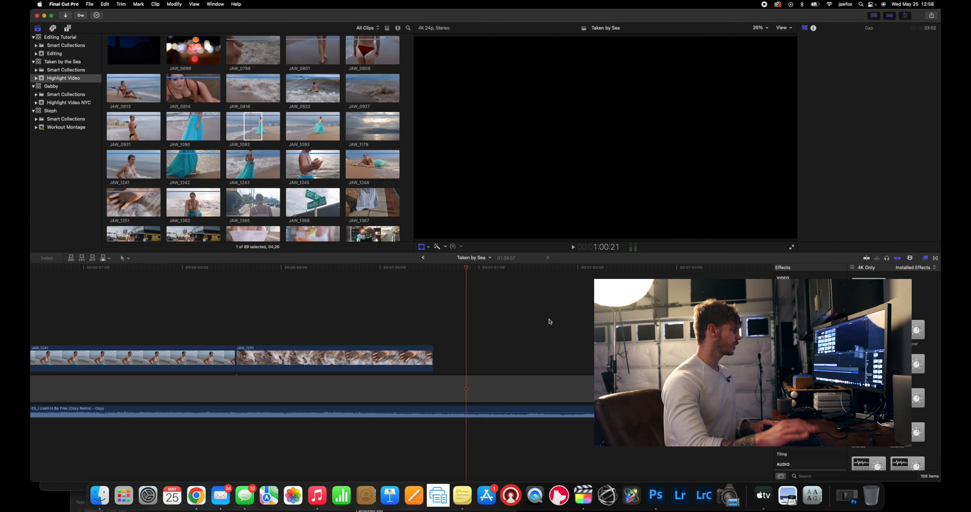
Replay the last part of JAW_1251 into the empty ending of the video
click(357, 287)
key(space)
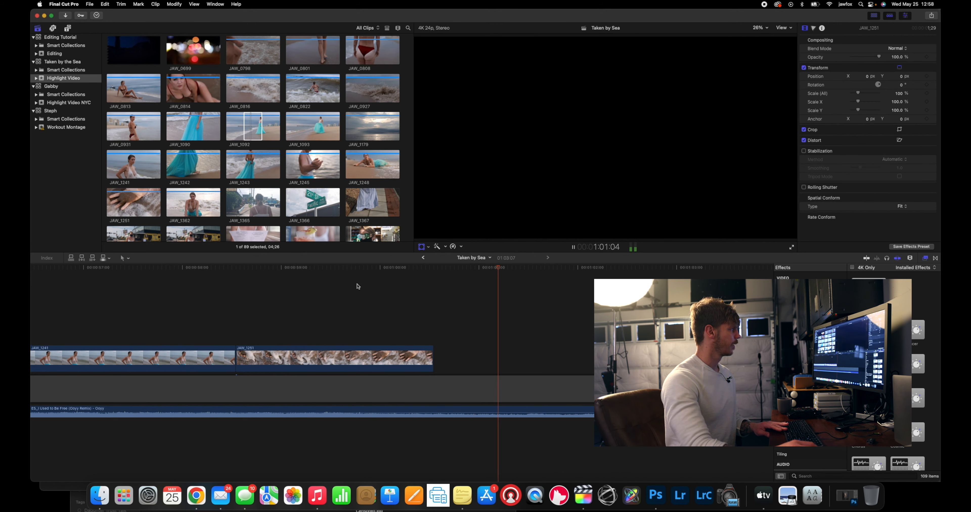
key(space)
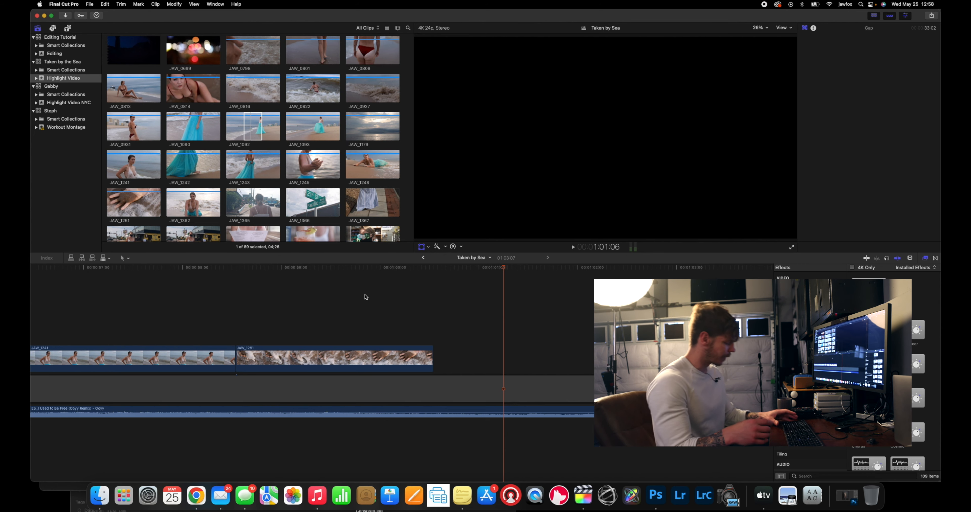
Return to the start of the timeline, select the opening cross dissolve, and play the intro into JAW_0801
key(Home)
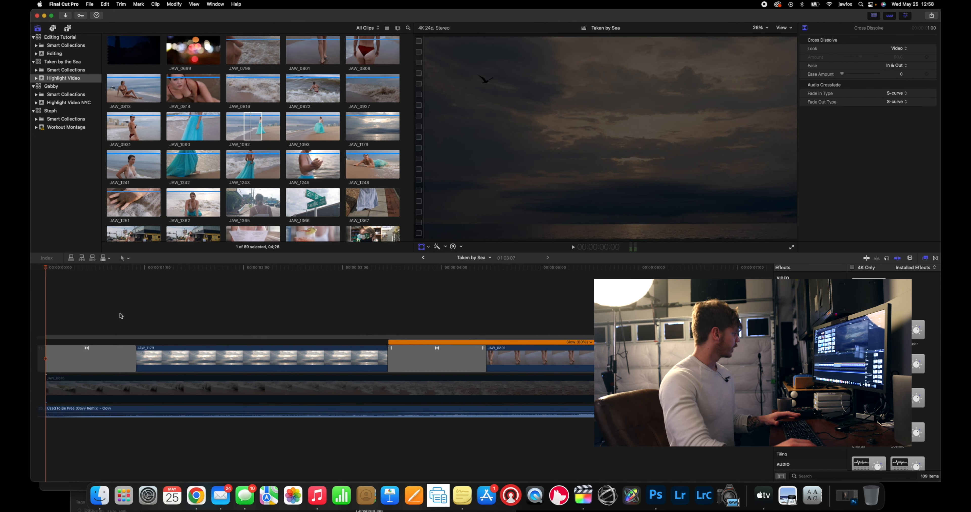
scroll(118, 316, right, 3)
scroll(86, 317, left, 4)
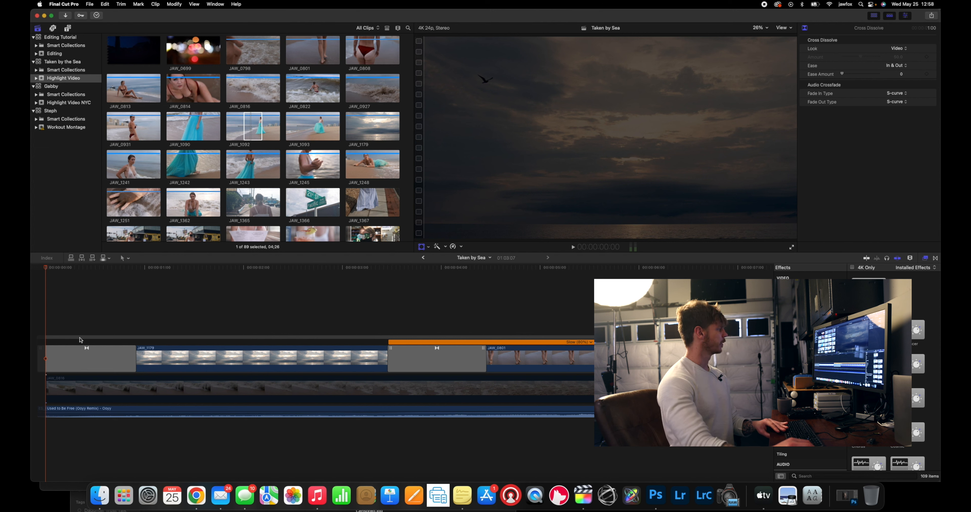
click(93, 367)
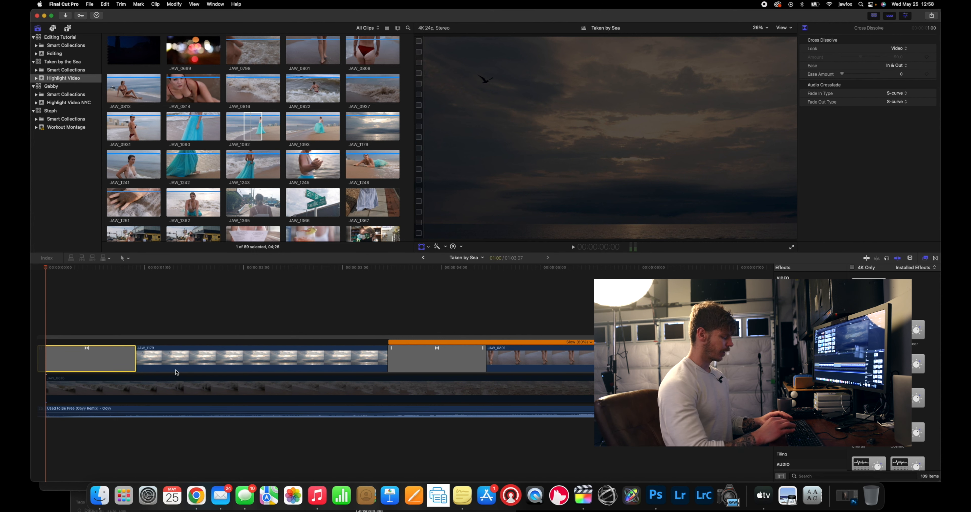
key(space)
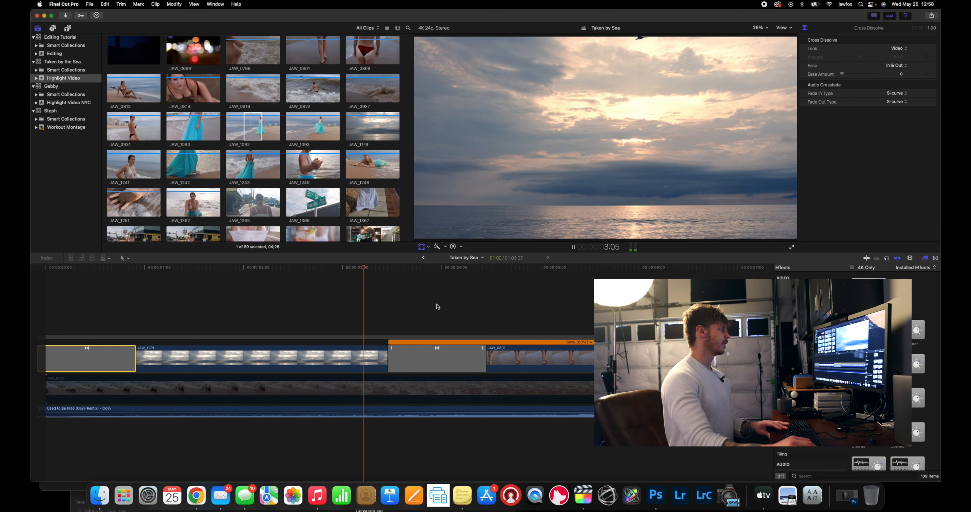
Move the playhead to 2:07, select the sunset clip JAW_1179, and review its applied color effects
click(273, 293)
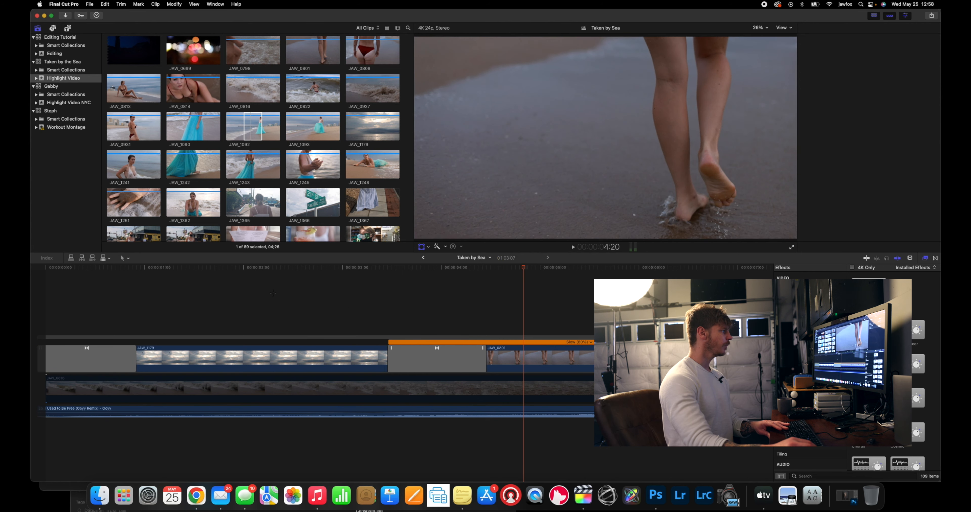
click(272, 358)
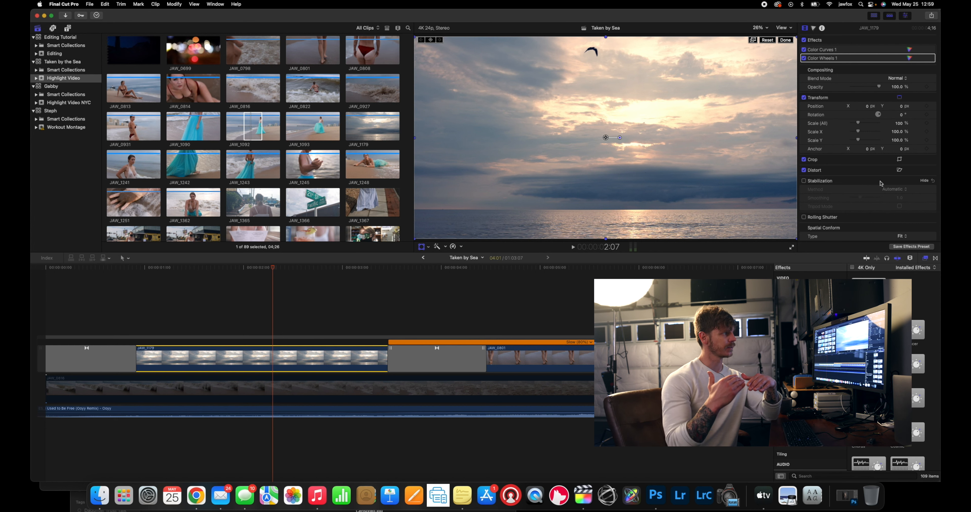
scroll(881, 183, down, 3)
scroll(846, 183, up, 3)
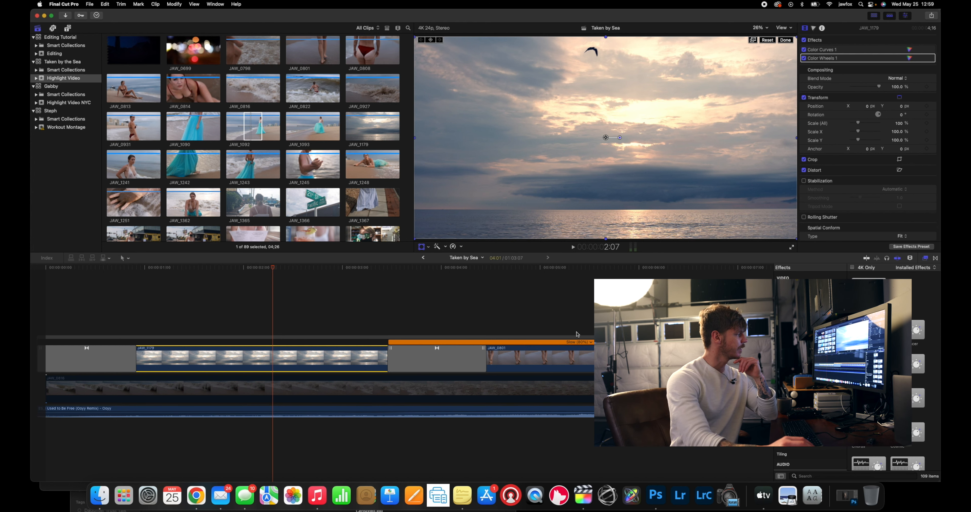
Open Paste Attributes on JAW_0801 with the color effects copied from JAW_1179, and cancel without pasting
scroll(565, 331, right, 3)
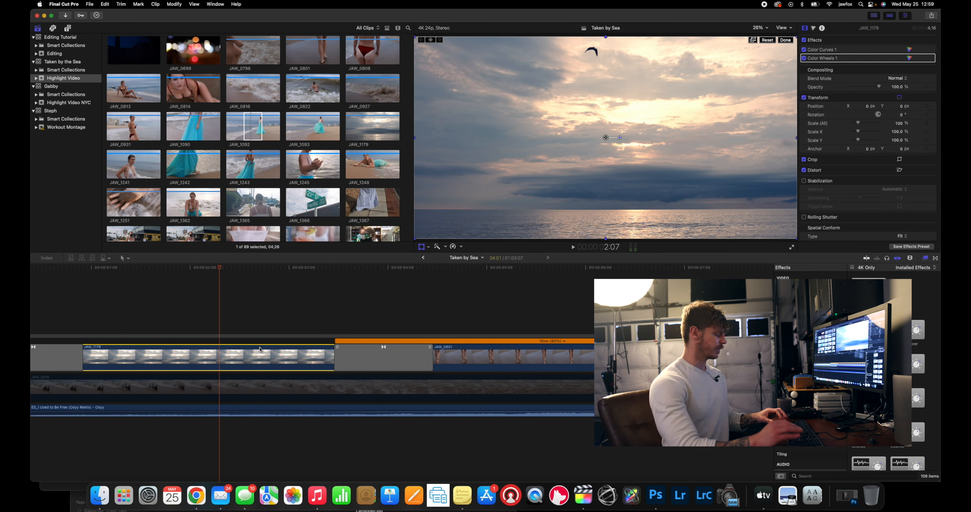
click(546, 352)
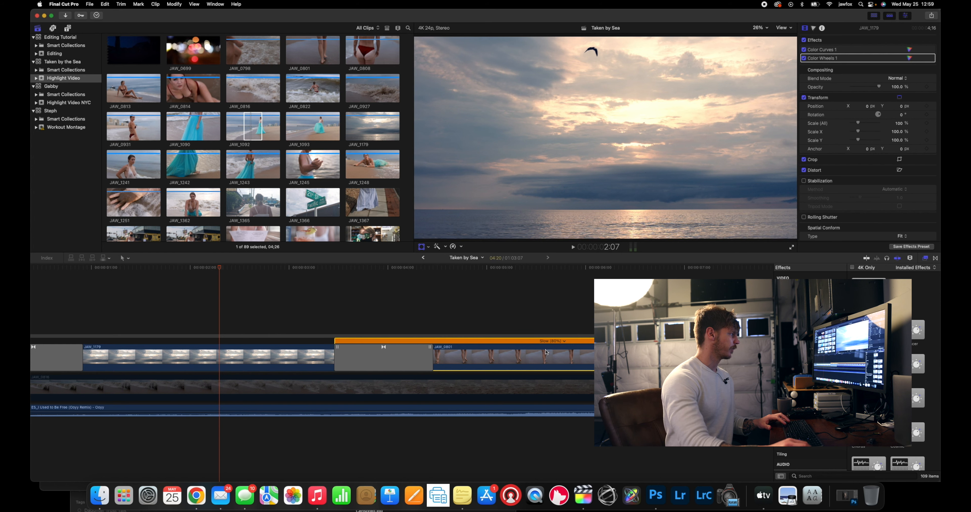
key(super+shift+v)
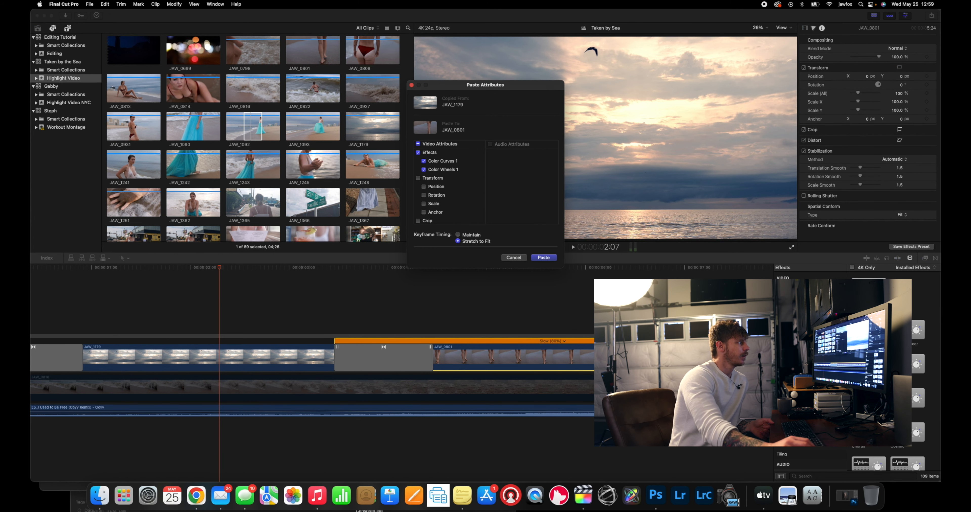
click(516, 259)
Reselect JAW_1179, open its Color Wheels 1 controls, and play the opening up to about 1:06
click(177, 358)
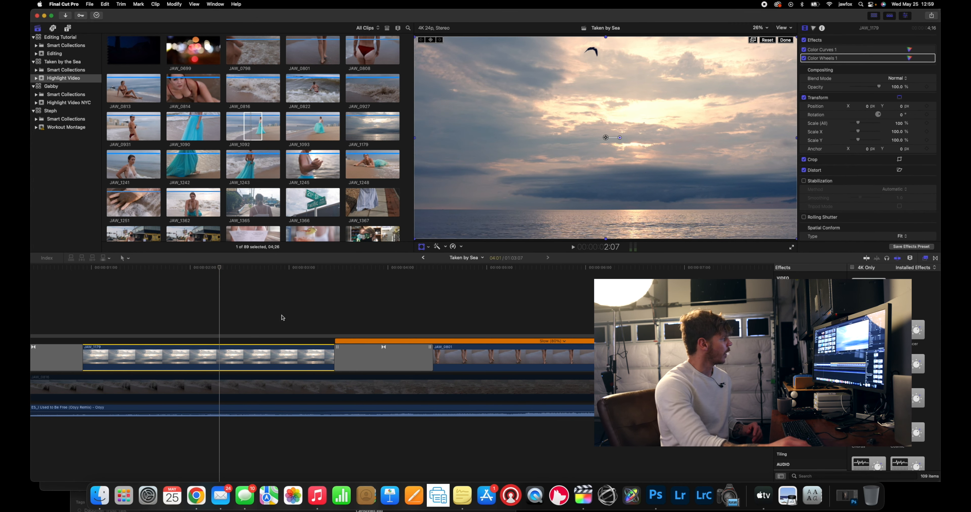
click(909, 58)
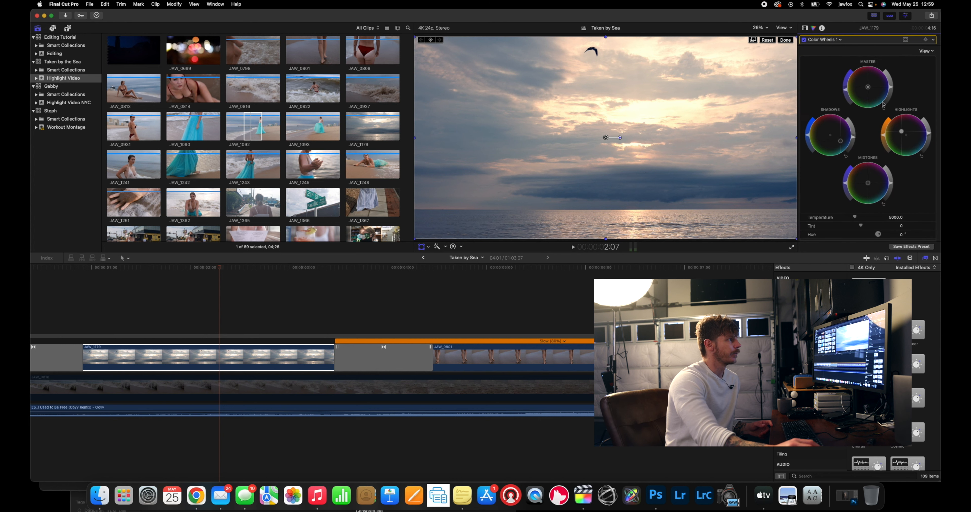
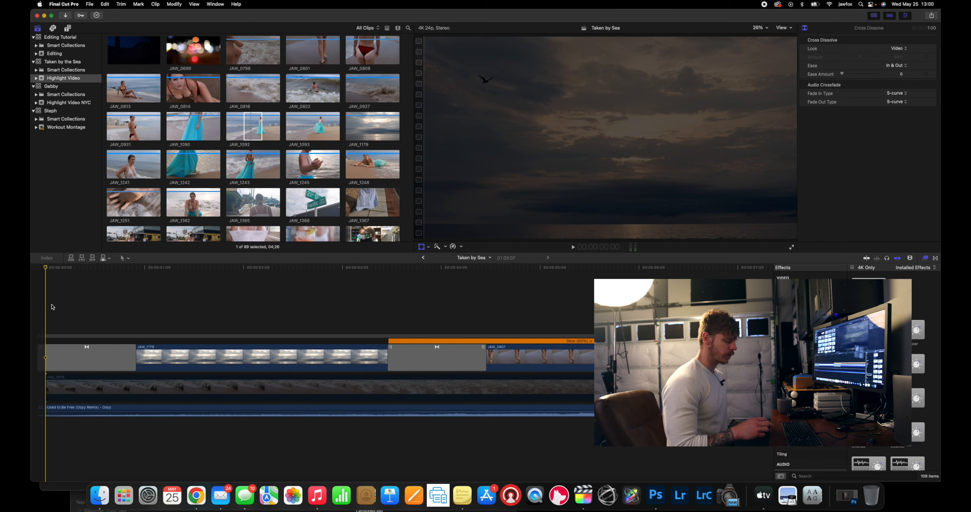
key(space)
key(super+6)
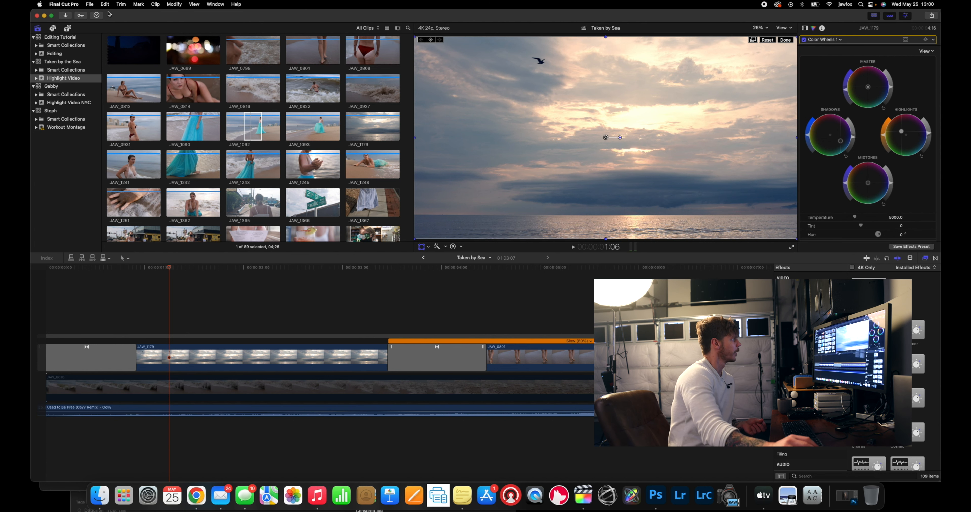
Search the sound effects library for "SEAGU", and preview the Seagulls sound
click(53, 29)
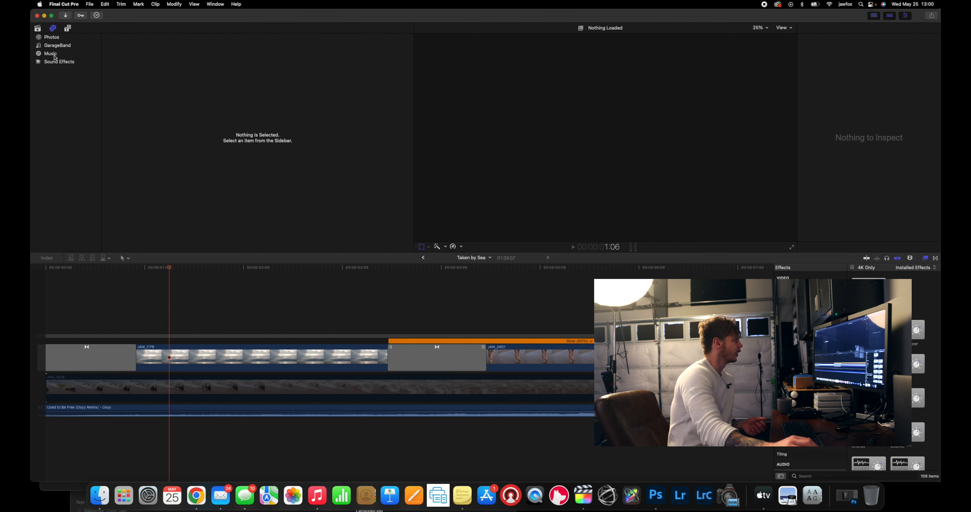
click(52, 64)
click(382, 38)
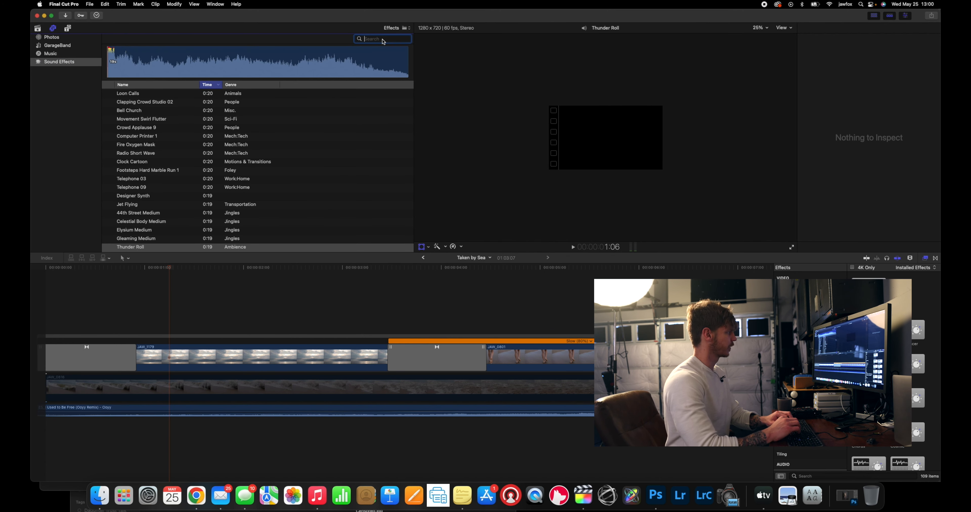
text(SEAGU)
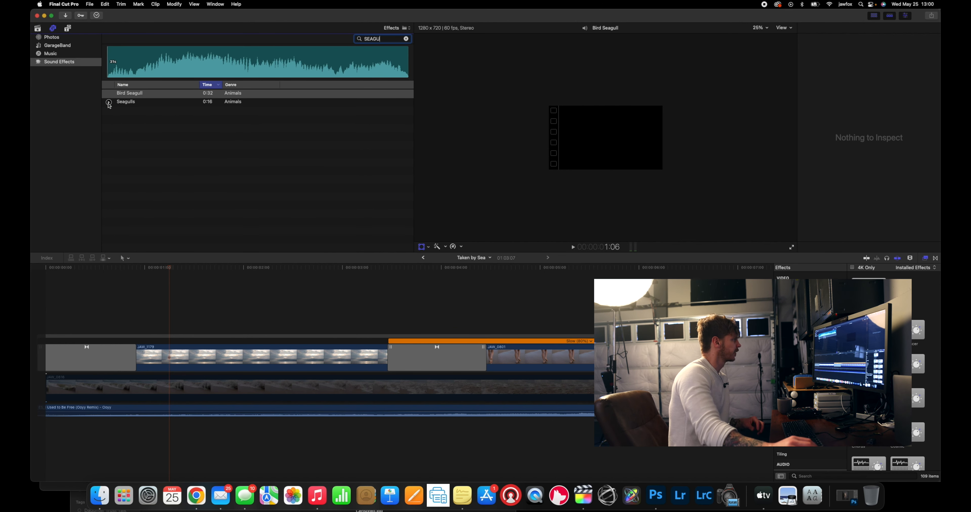
click(109, 103)
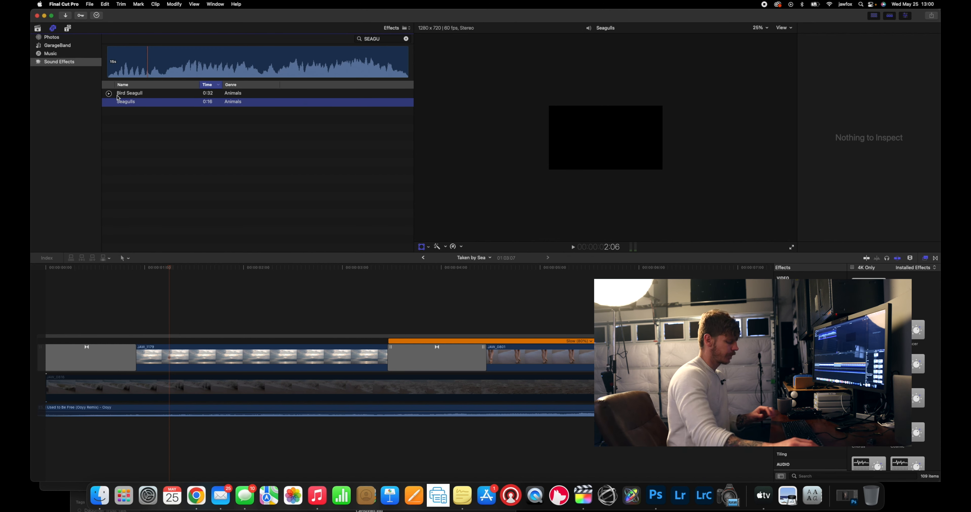
Place about two seconds of the Seagulls sound beneath the music at the timeline start, with volume at -16.0 dB
click(139, 65)
drag(149, 157, 93, 428)
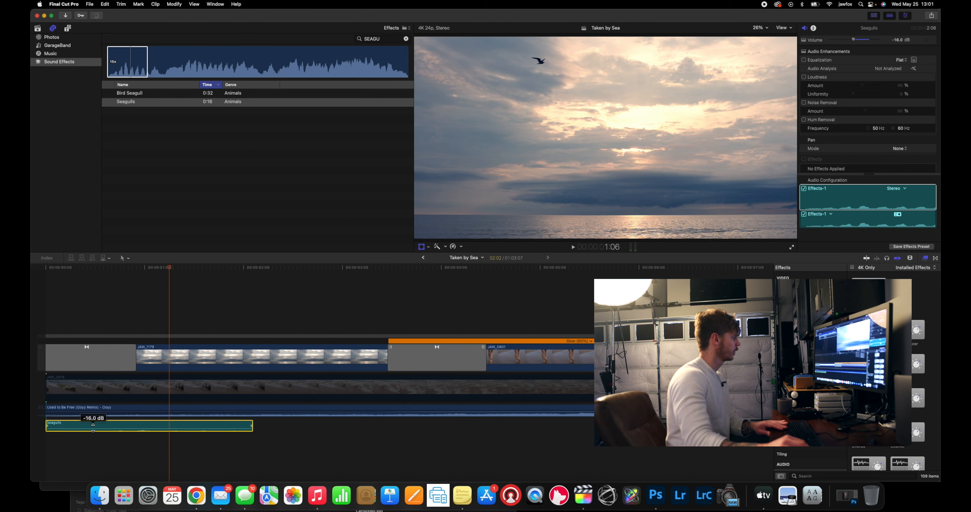
Play the video from the beginning to about 11:15 to hear the opening with the seagull sound
click(40, 304)
key(space)
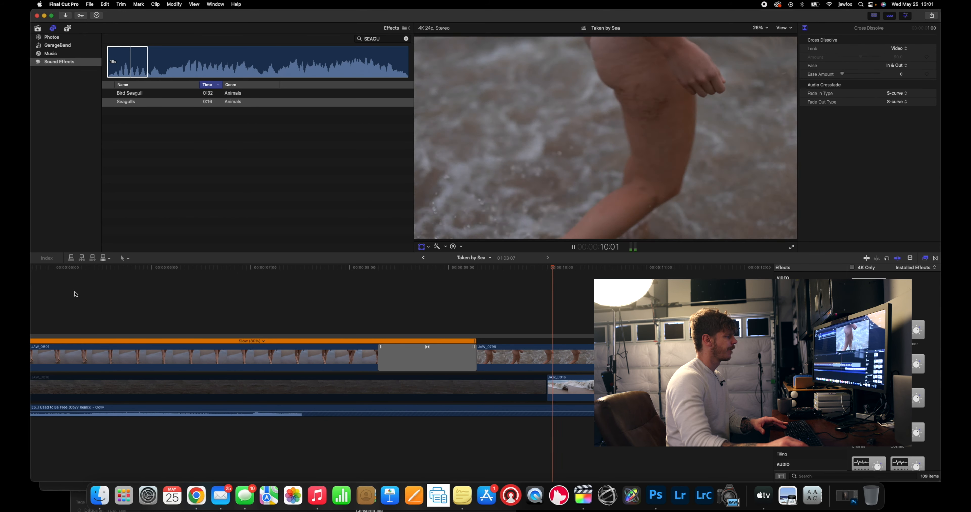
key(space)
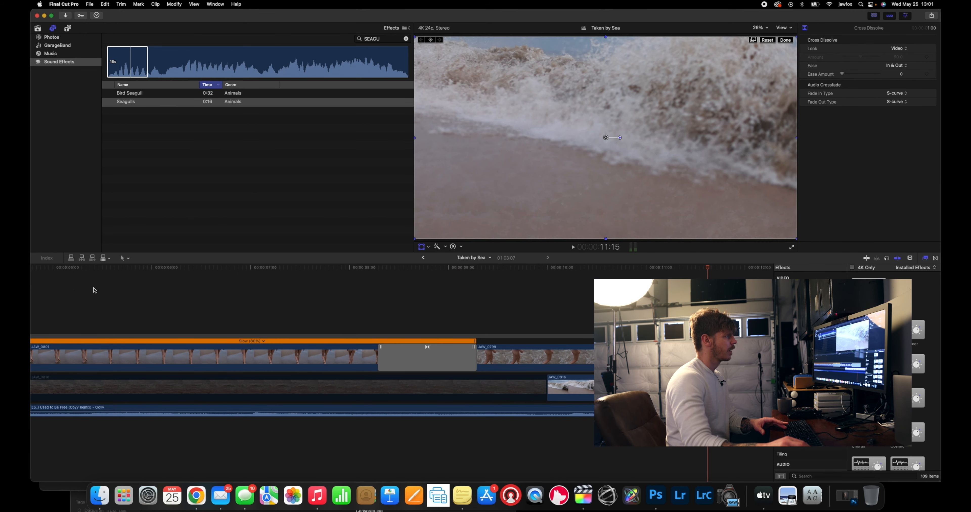
Search the sound effects library for "ocean", and preview Water Ocean Pier 01 and Water Ocean 3
scroll(93, 290, right, 1)
click(405, 40)
text(WAVES)
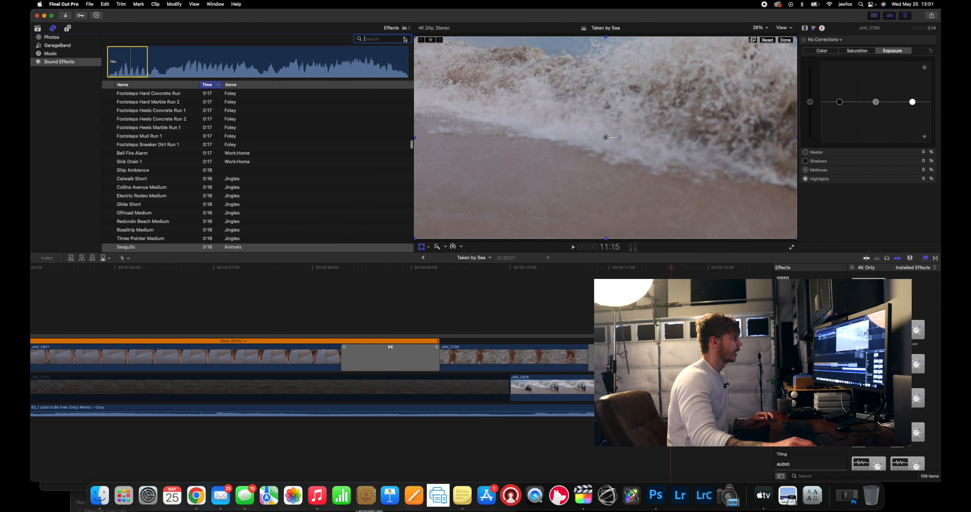
key(BackSpace)
key(BackSpace)
key(BackSpace)
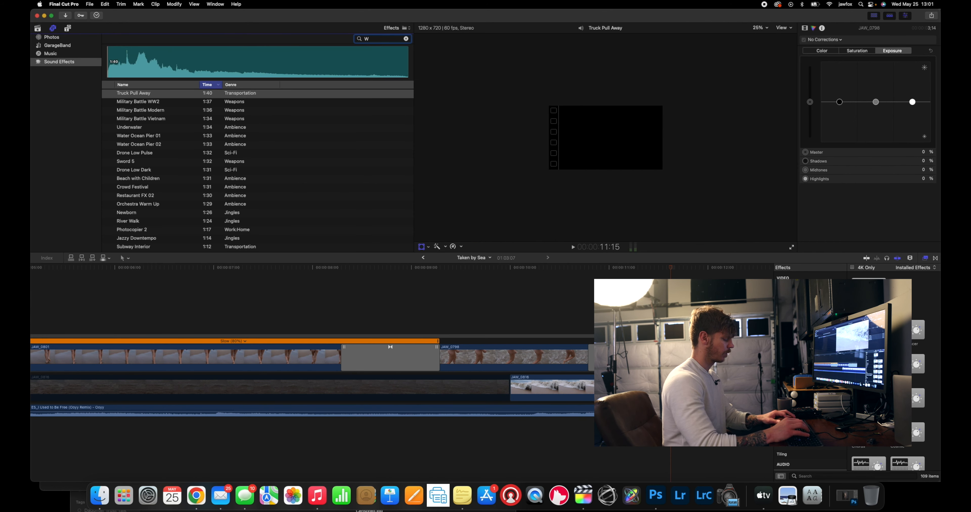
key(BackSpace)
text(ocean)
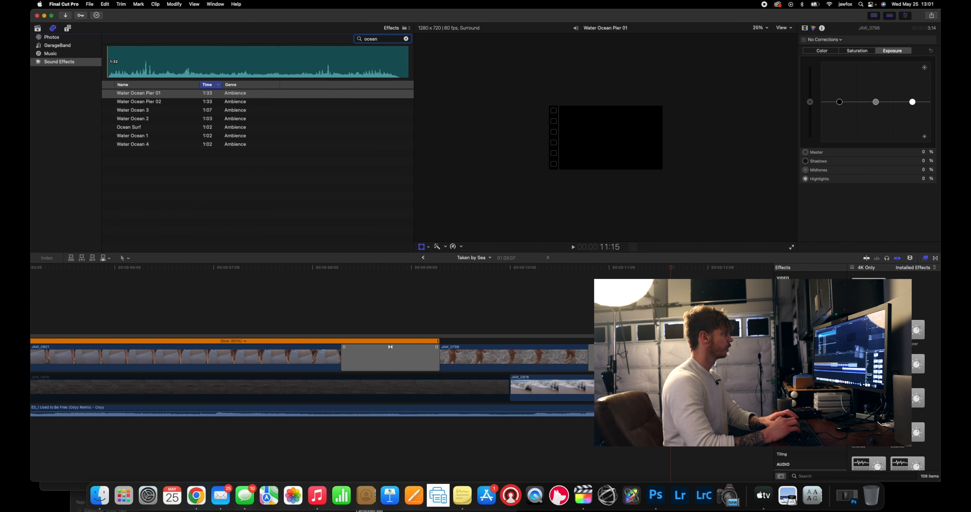
click(109, 94)
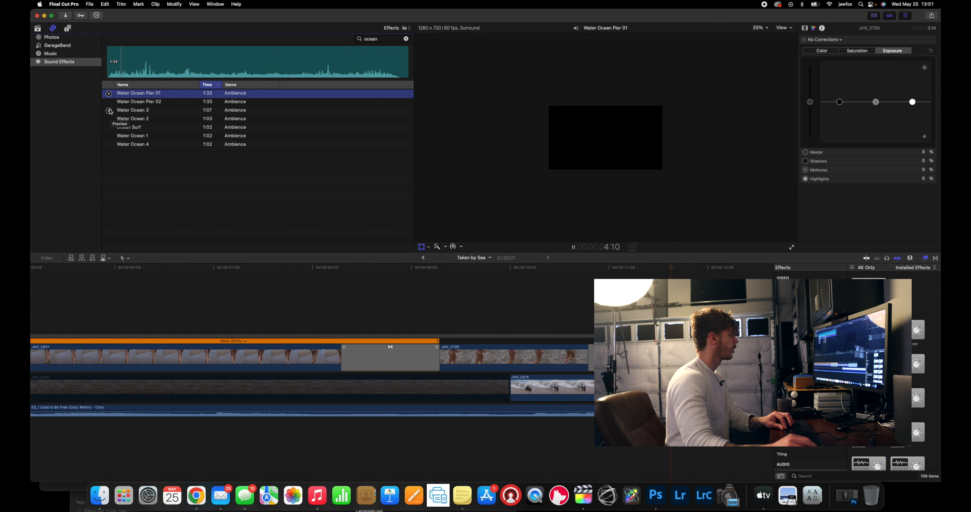
click(109, 111)
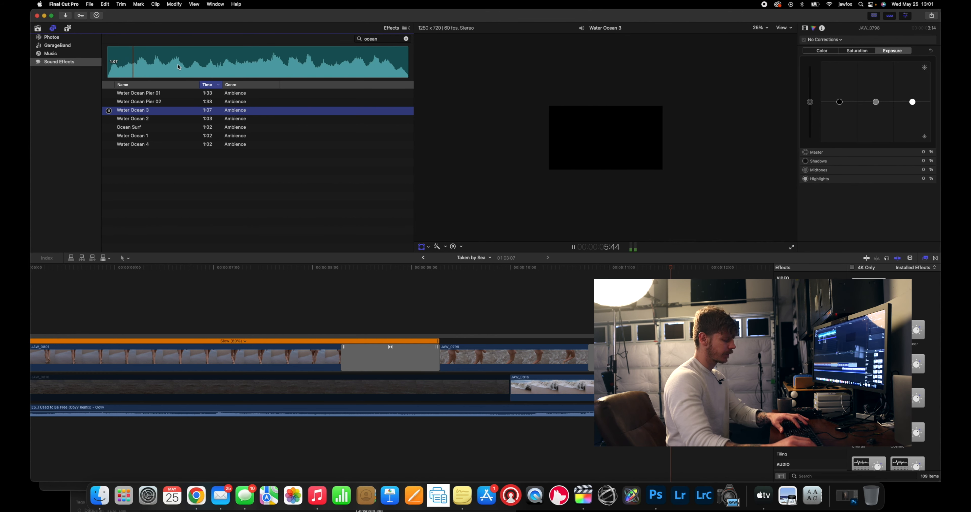
Place about 17 seconds of Water Ocean 3 beneath the music, starting at about 7:14, and lower its volume
click(183, 57)
drag(184, 57, 275, 448)
scroll(343, 378, right, 6)
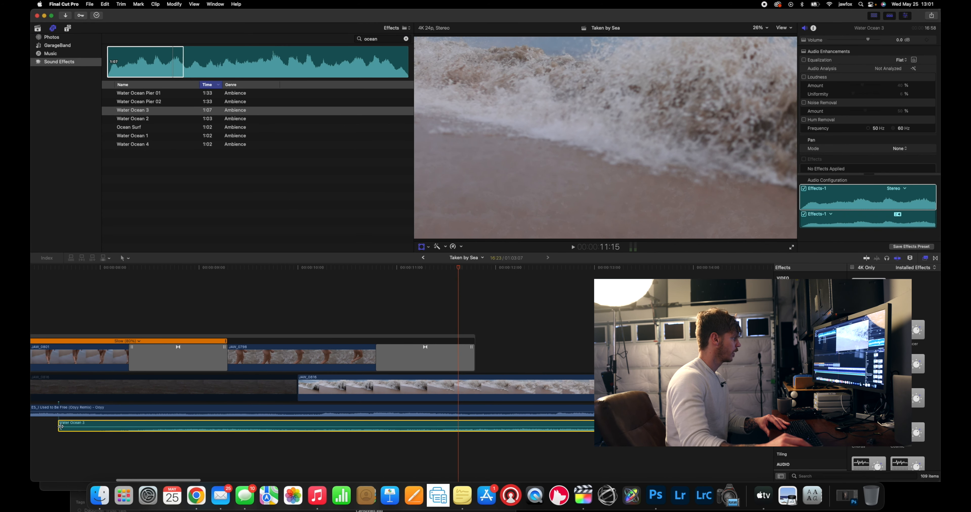
drag(60, 426, 348, 420)
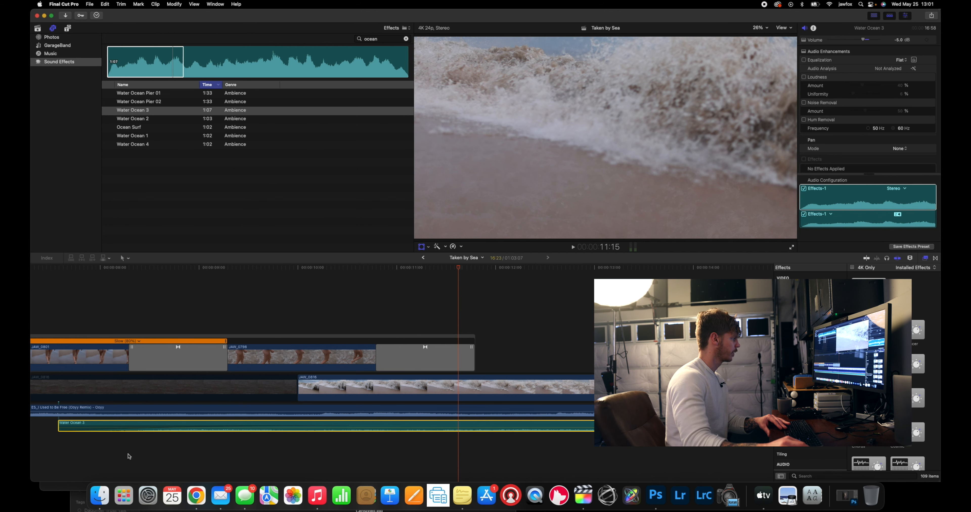
Play the video from about 8:00 to 29:08 to hear the ocean sound under the music
click(115, 458)
key(space)
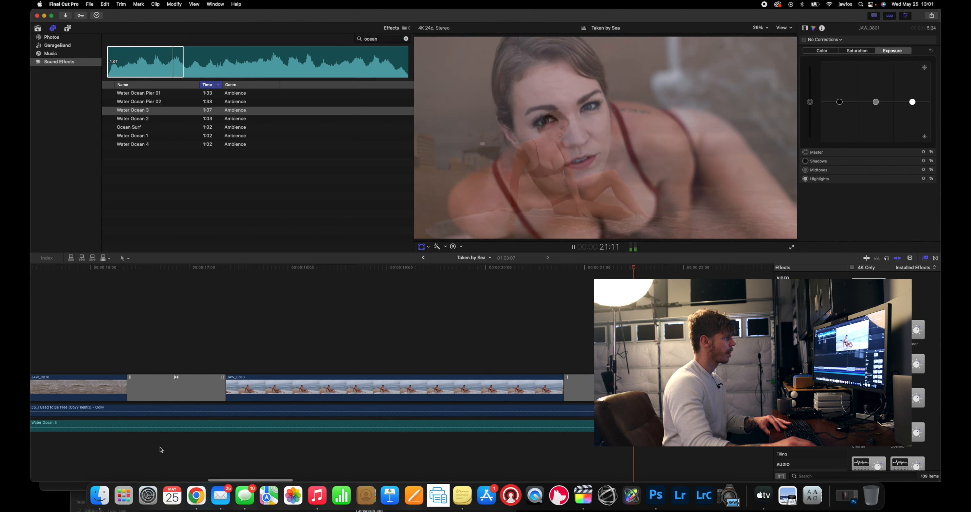
key(space)
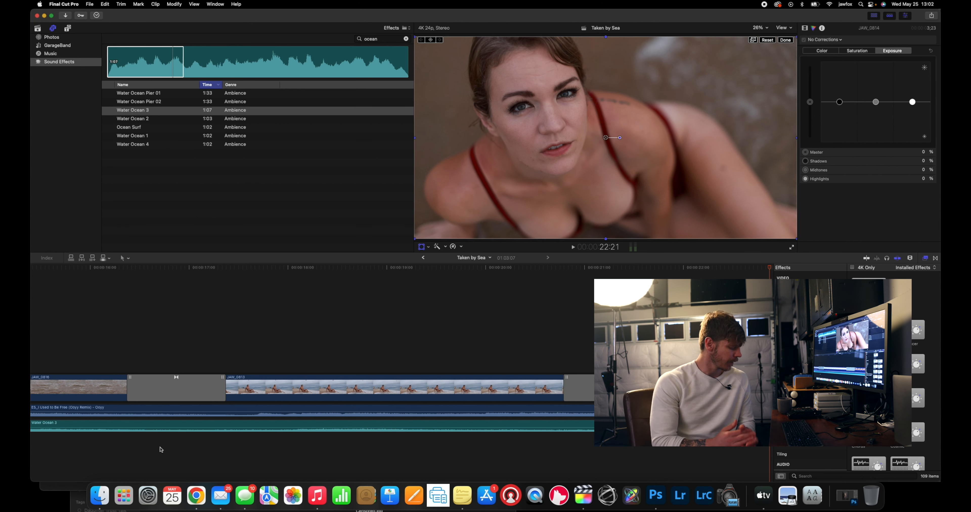
key(space)
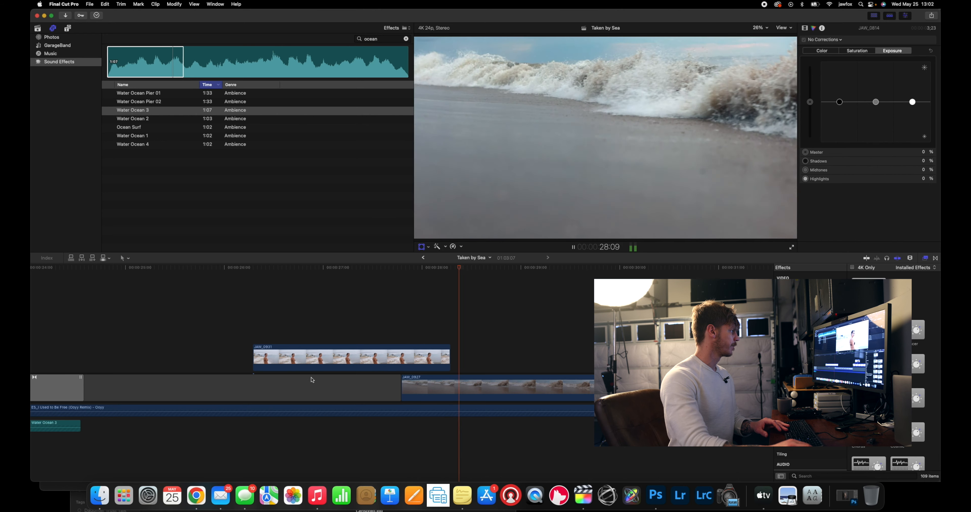
key(space)
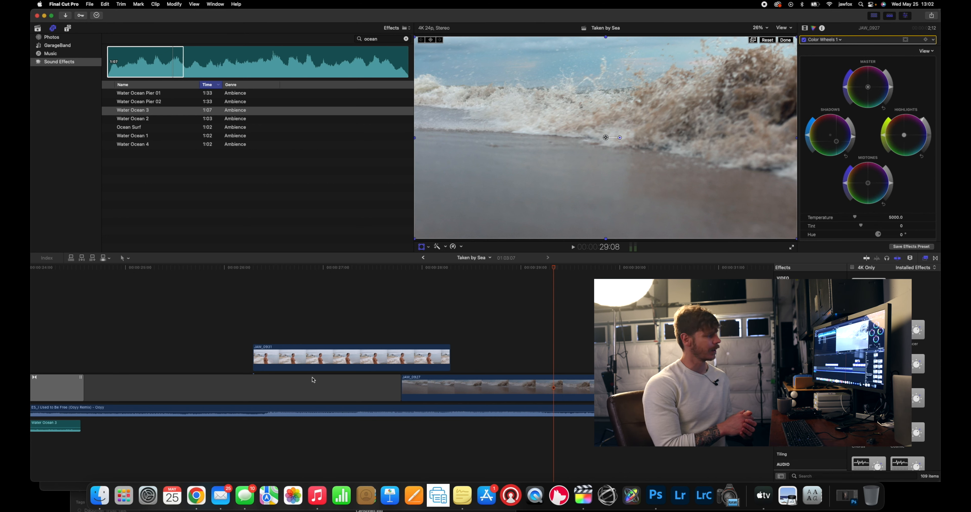
Revisit the close-up at 22:20, and play the sequence from 26:07 to 35:14 to review how its shots follow the music
scroll(312, 380, left, 1)
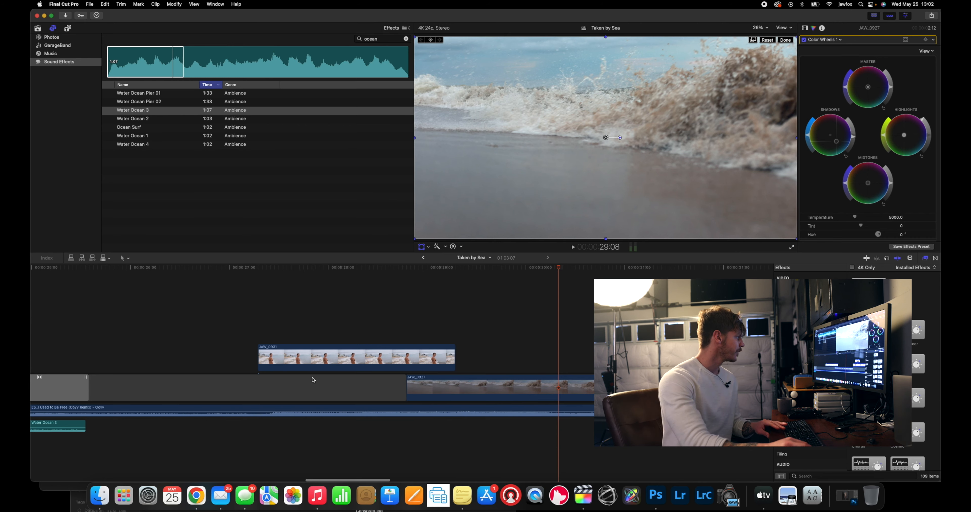
scroll(312, 380, left, 10)
click(196, 348)
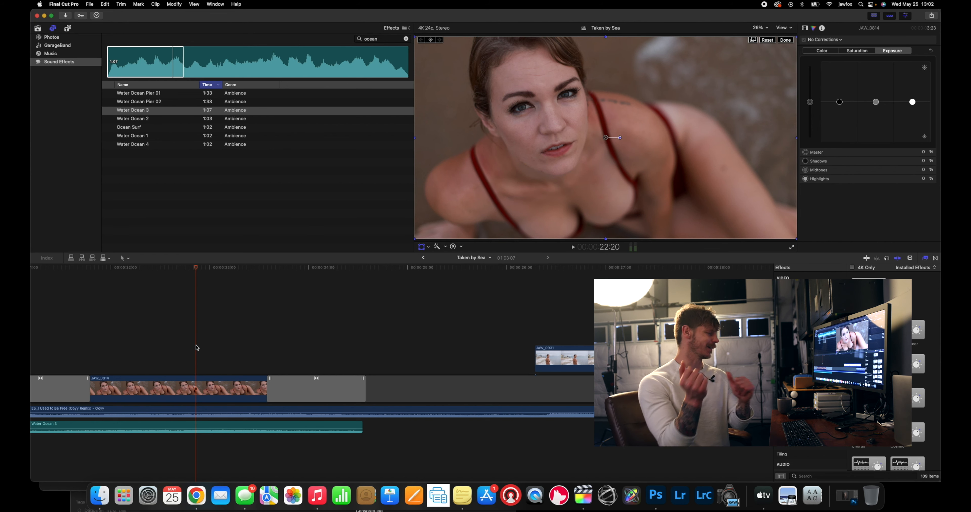
click(537, 305)
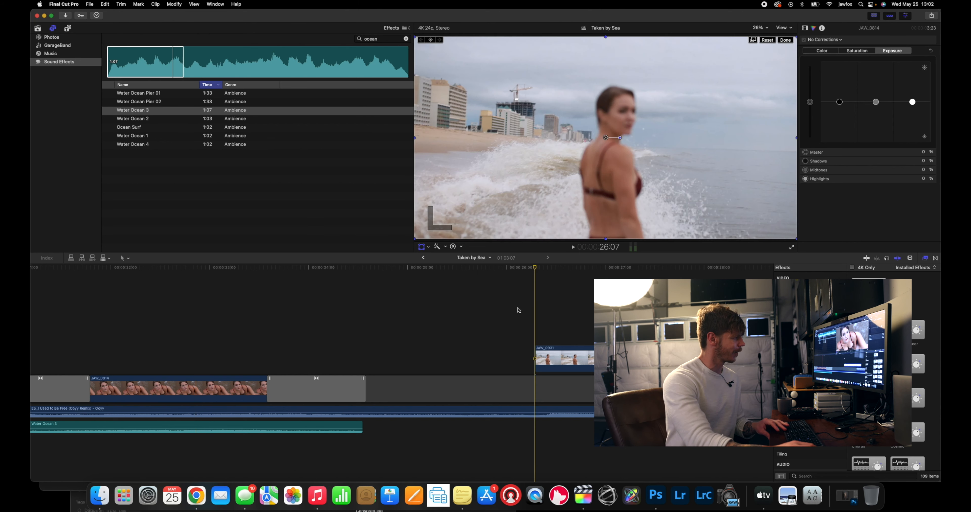
key(l)
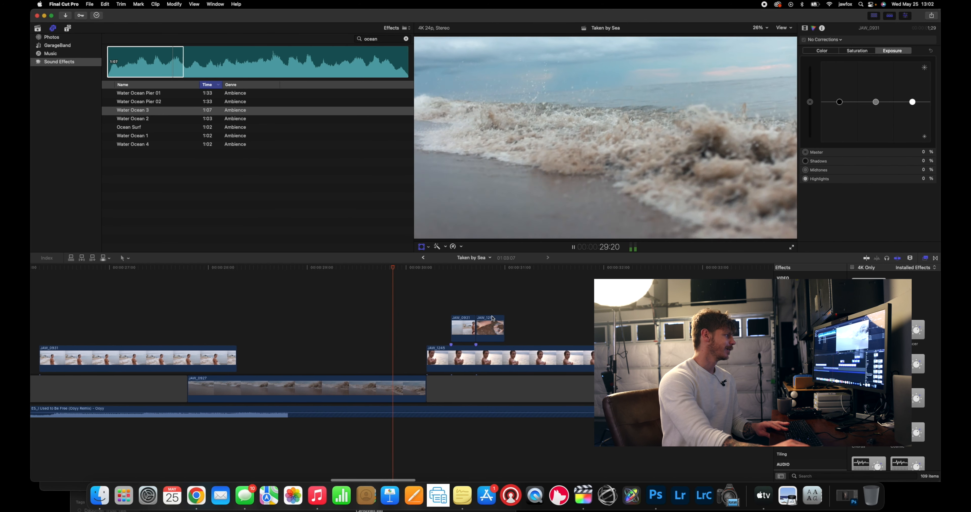
key(space)
key(super+6)
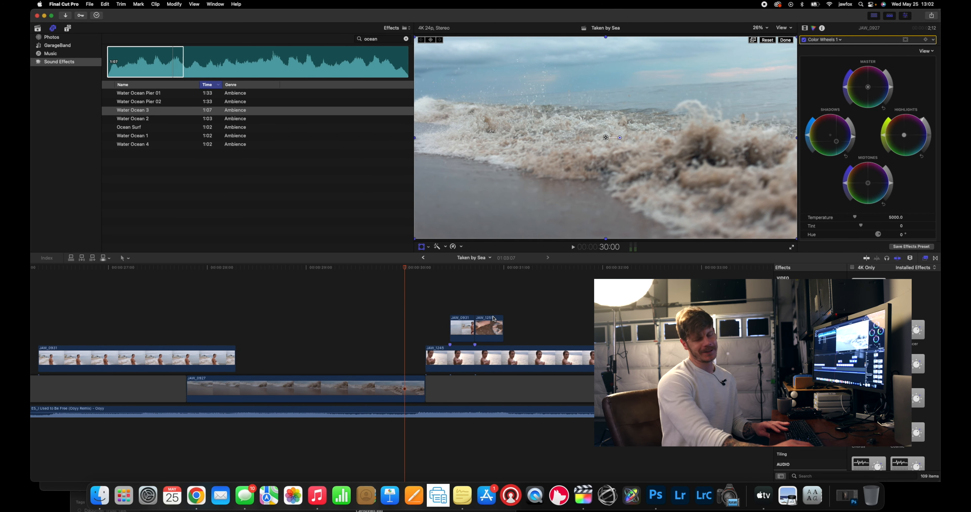
key(space)
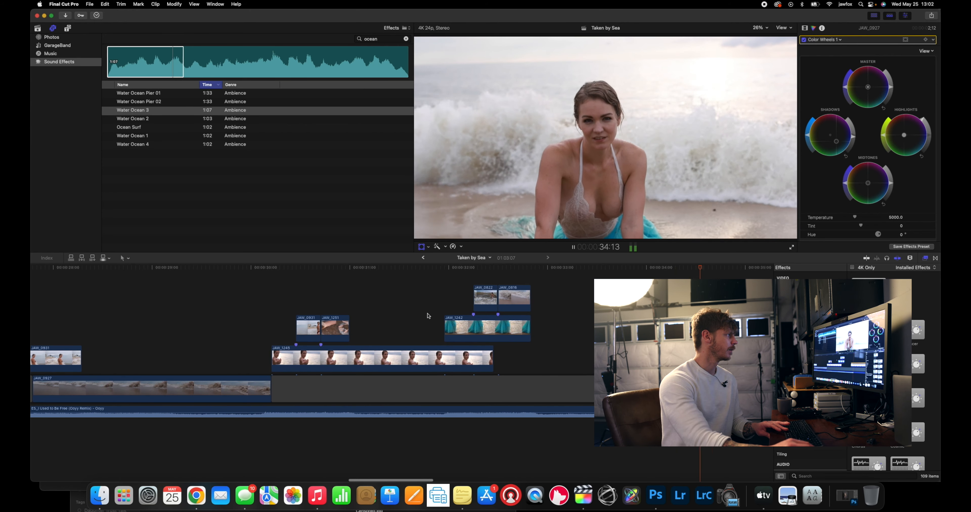
key(space)
scroll(767, 362, down, 2)
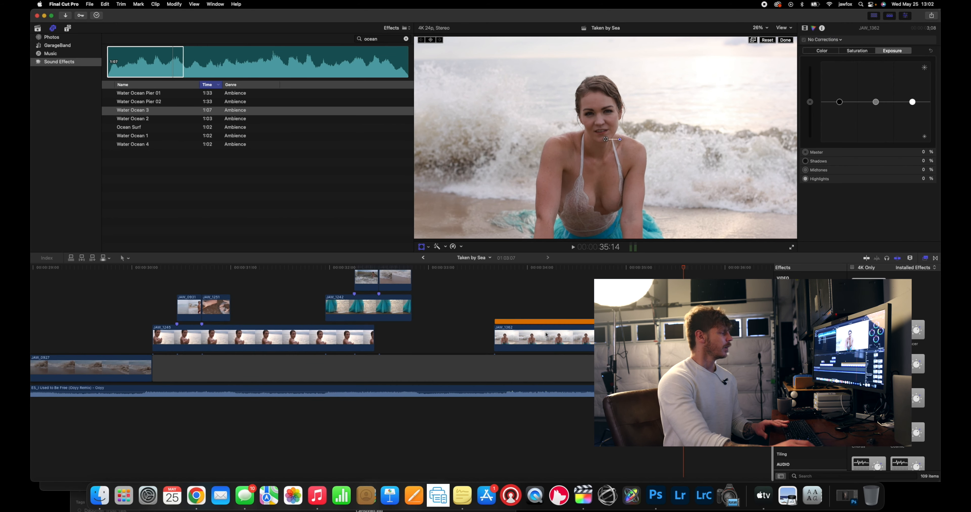
Browse the video effects, and apply the Bokeh Random light effect to the slowed clip of the woman in the surf at 35:14
scroll(811, 358, up, 2)
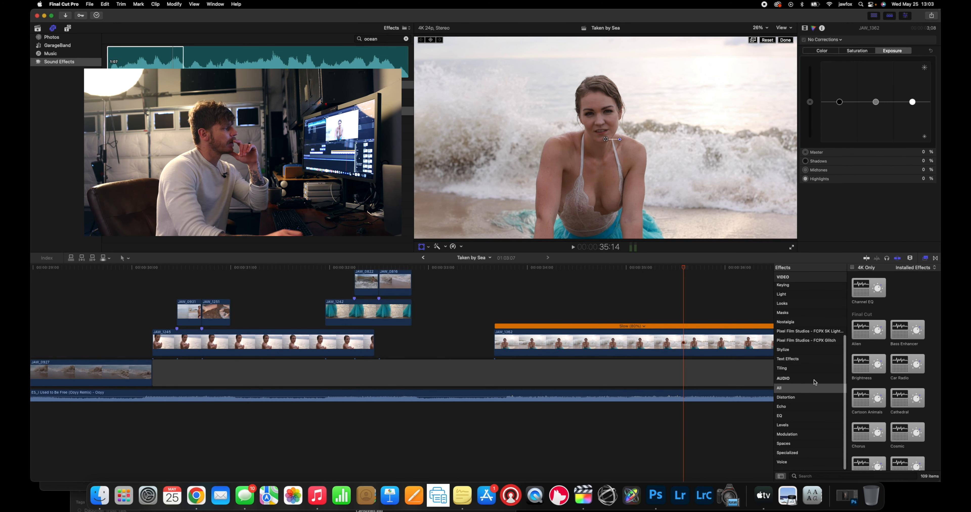
click(806, 296)
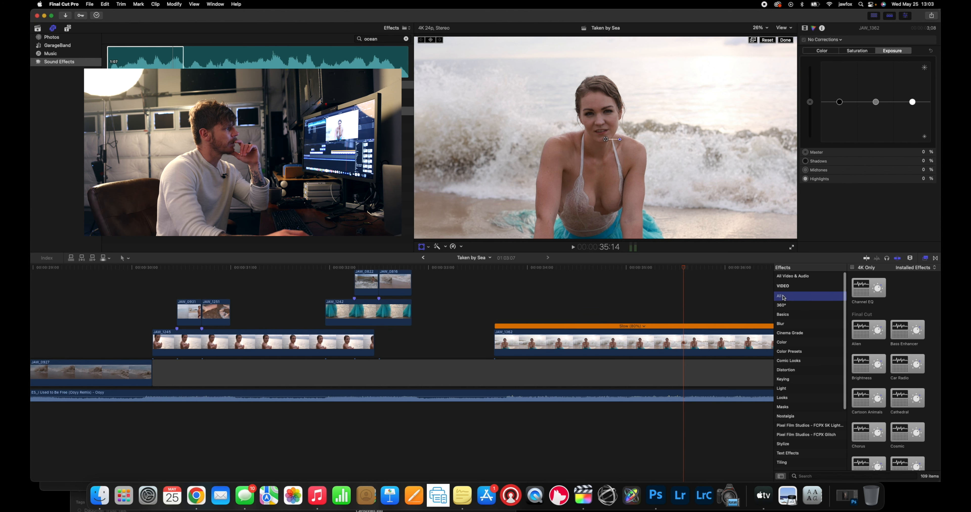
scroll(908, 390, down, 3)
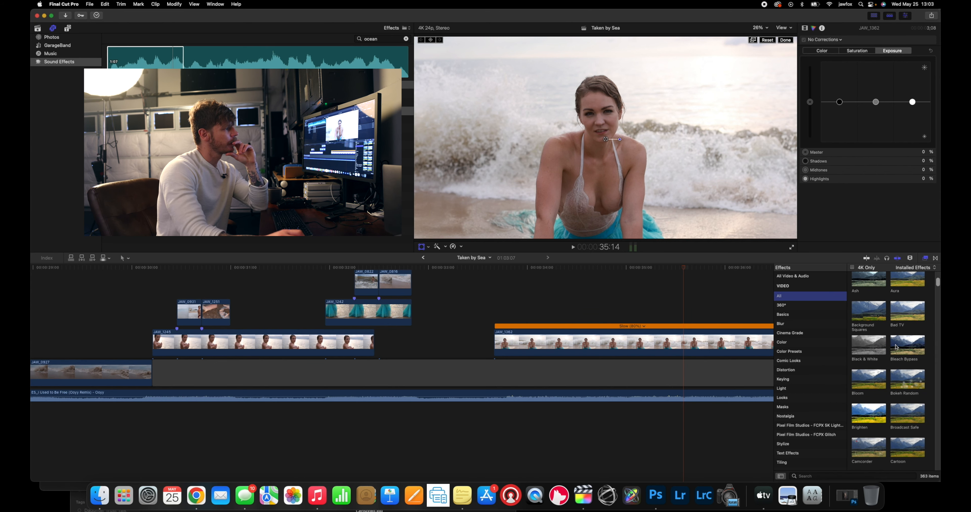
scroll(896, 348, down, 4)
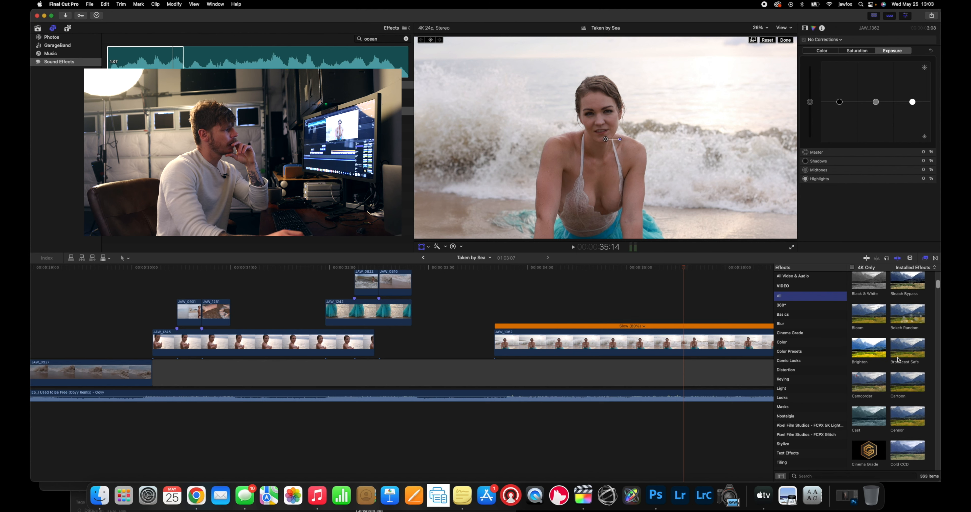
scroll(897, 360, down, 2)
scroll(899, 360, down, 6)
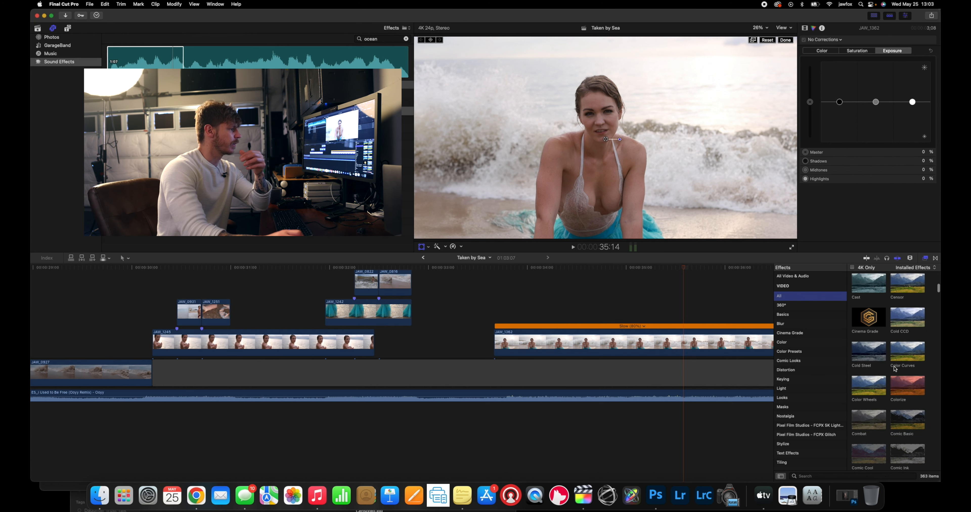
click(806, 399)
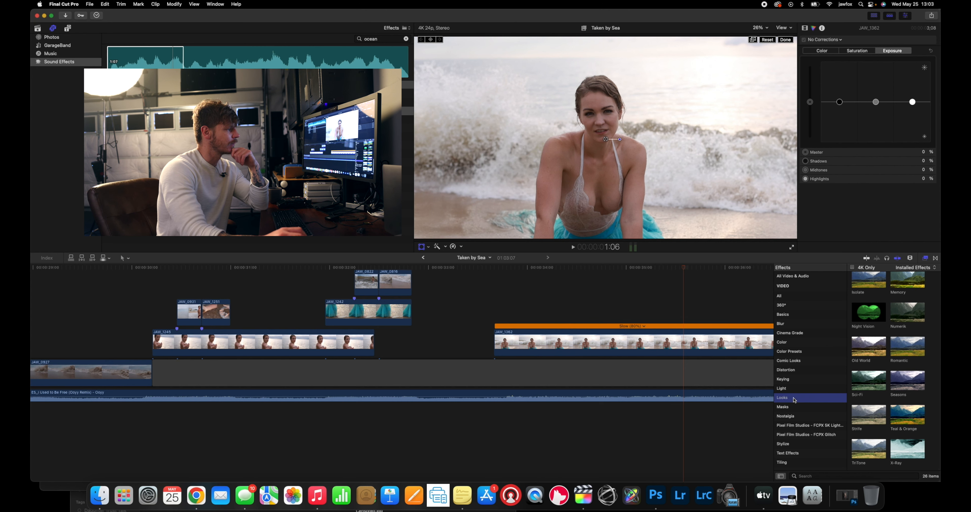
click(792, 390)
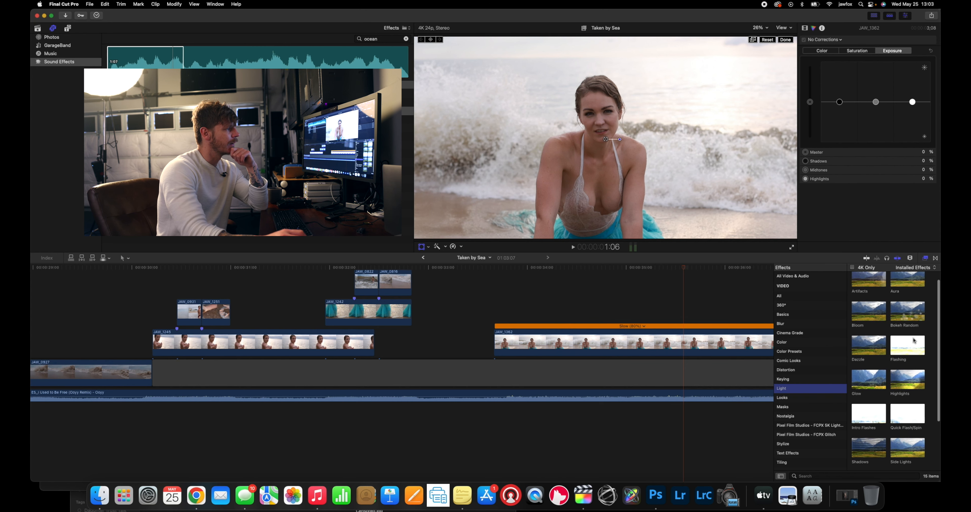
scroll(901, 362, up, 3)
drag(922, 329, 535, 343)
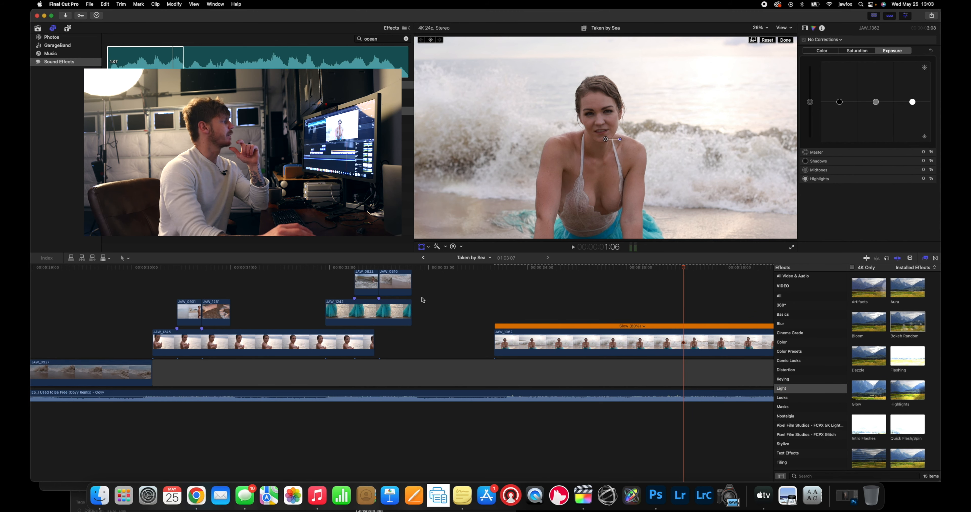
Play the slowed surf clip twice from just before its start, continuing to about 38:03, to check the bokeh effect
click(481, 303)
key(space)
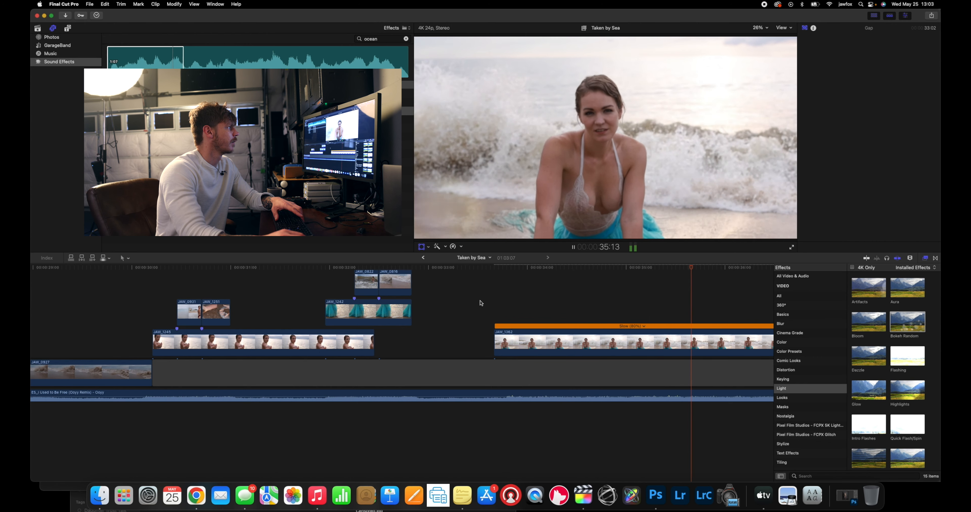
key(space)
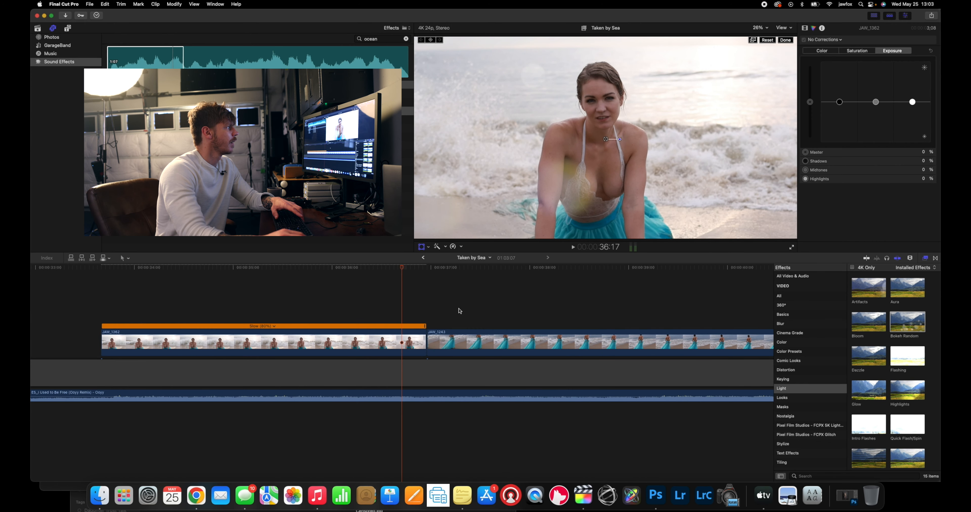
click(57, 313)
key(space)
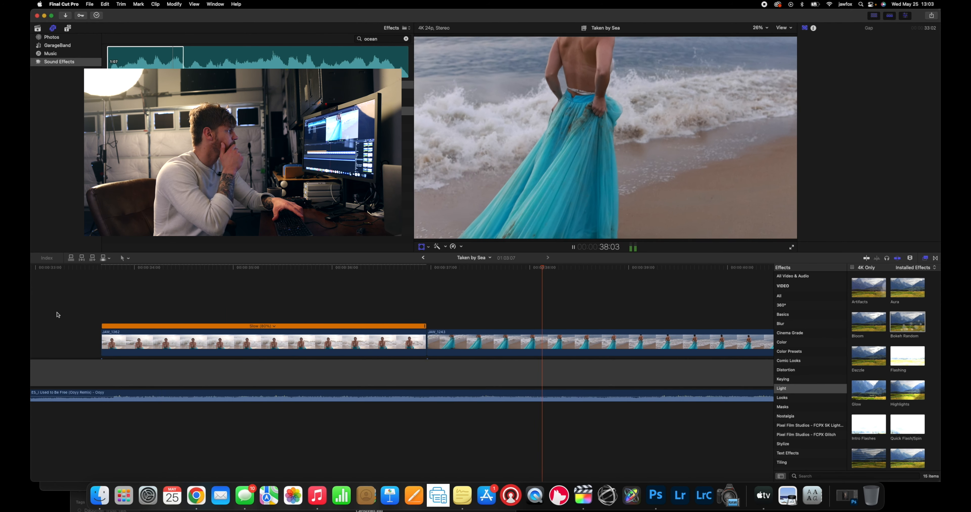
key(space)
key(shift+t)
Select the slowed surf clip, and set its Bokeh Random opacity to about 53%
click(151, 340)
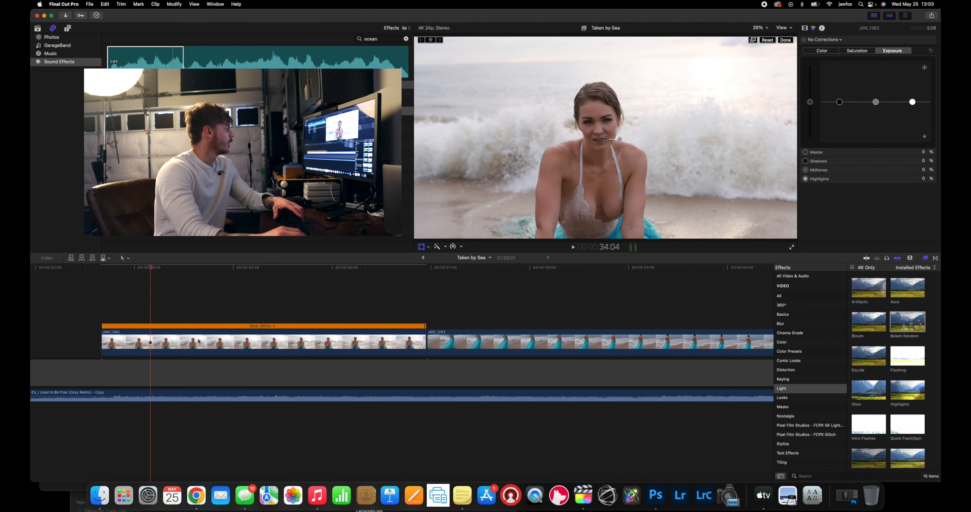
click(215, 339)
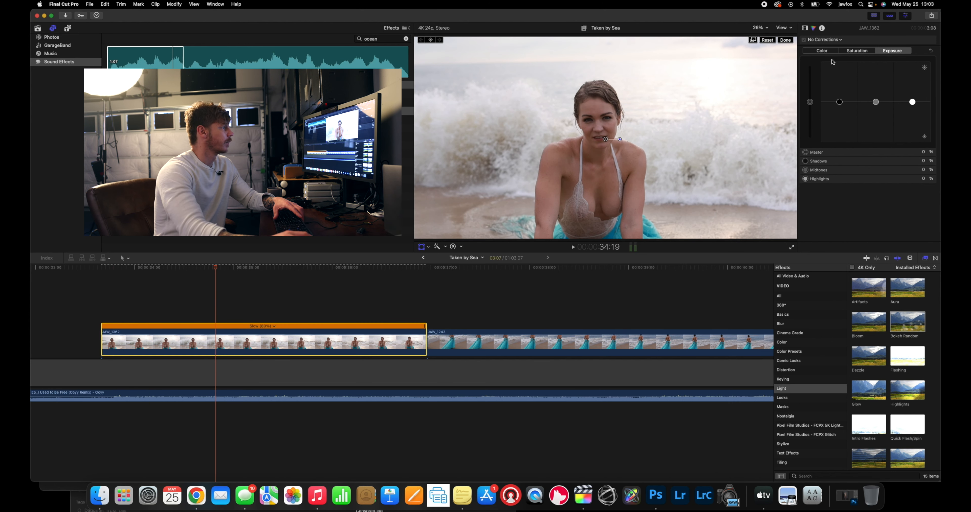
click(805, 28)
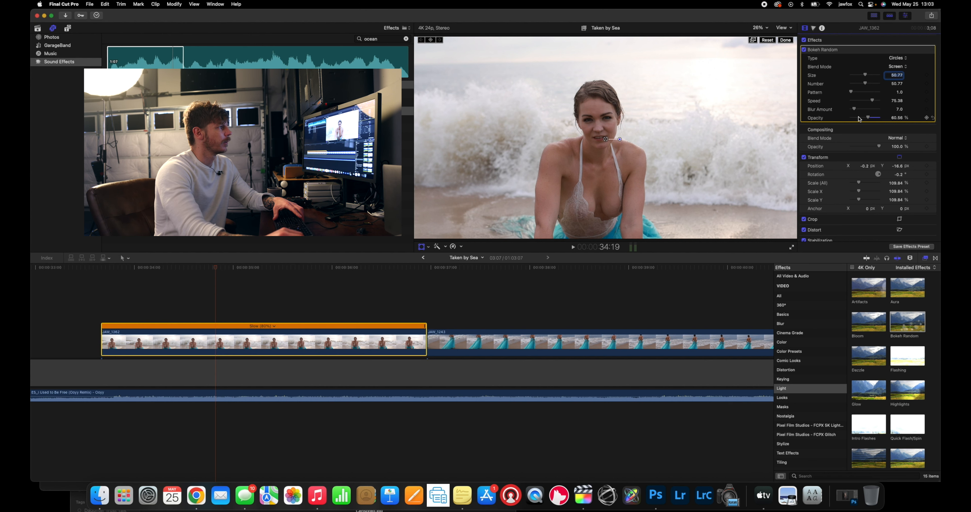
drag(863, 119, 859, 120)
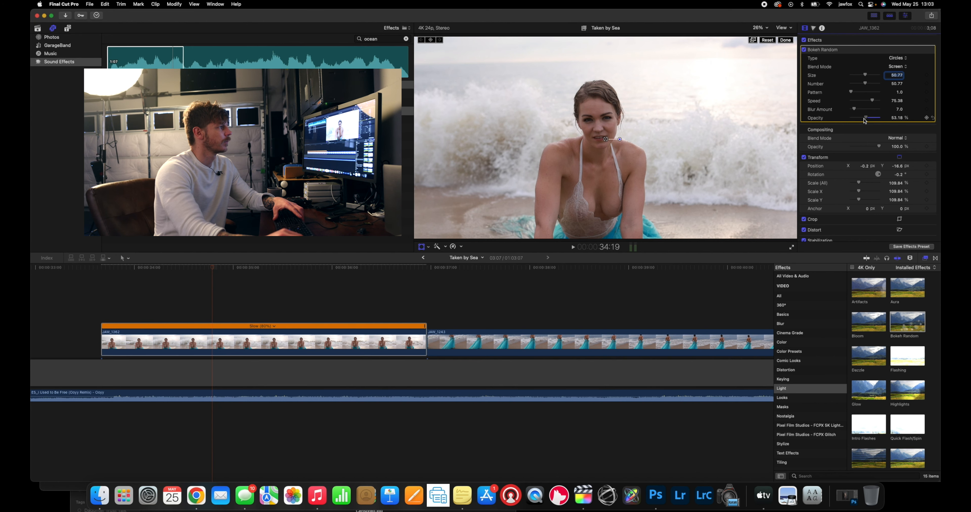
Replay the slowed surf clip and the following shot up to 38:05 to check the adjusted bokeh opacity
click(91, 308)
key(space)
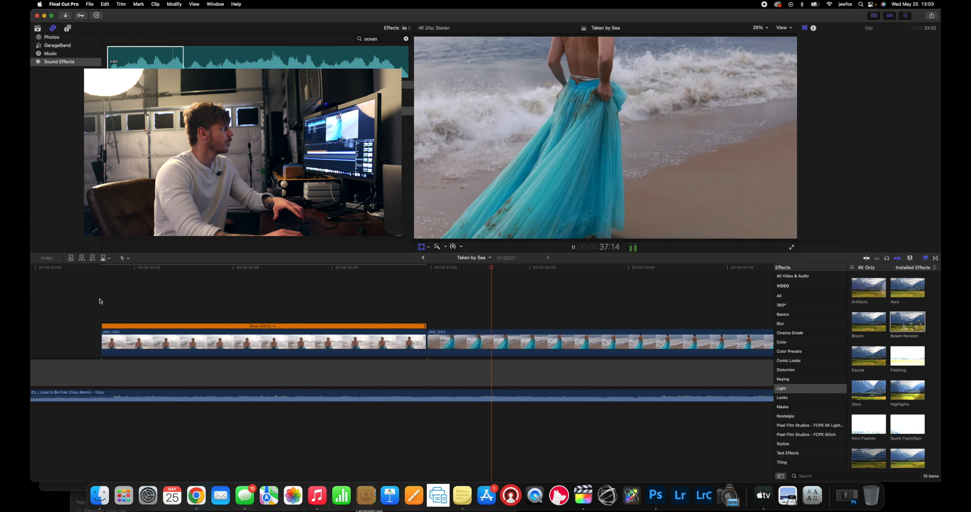
key(space)
scroll(515, 299, right, 10)
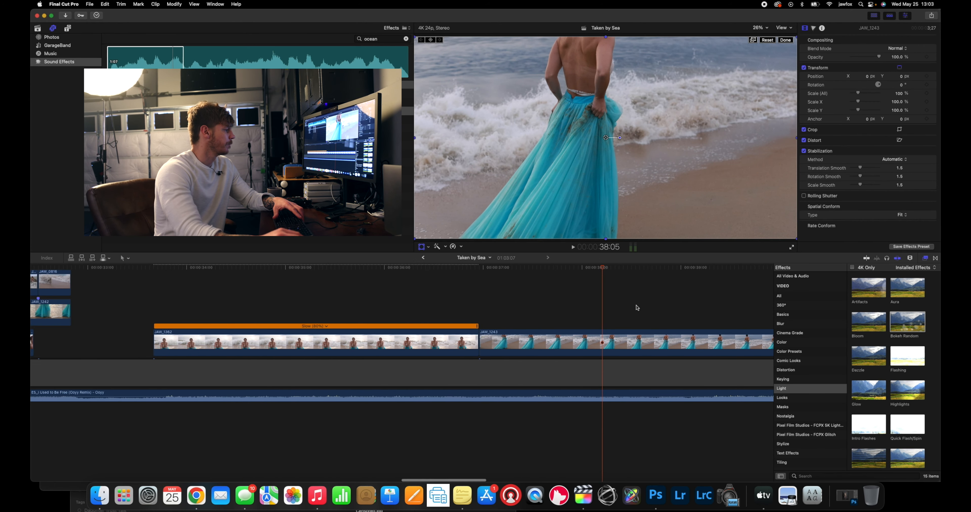
Step through the remaining beach clips after the slowed surf shot, checking the frames at 41:13, 43:10 and 48:20
click(466, 295)
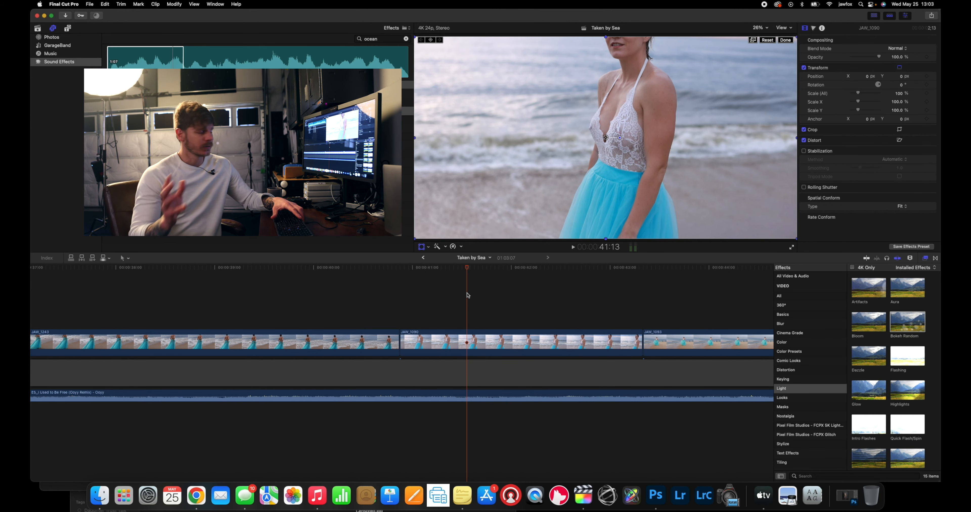
scroll(525, 309, right, 5)
scroll(470, 301, right, 8)
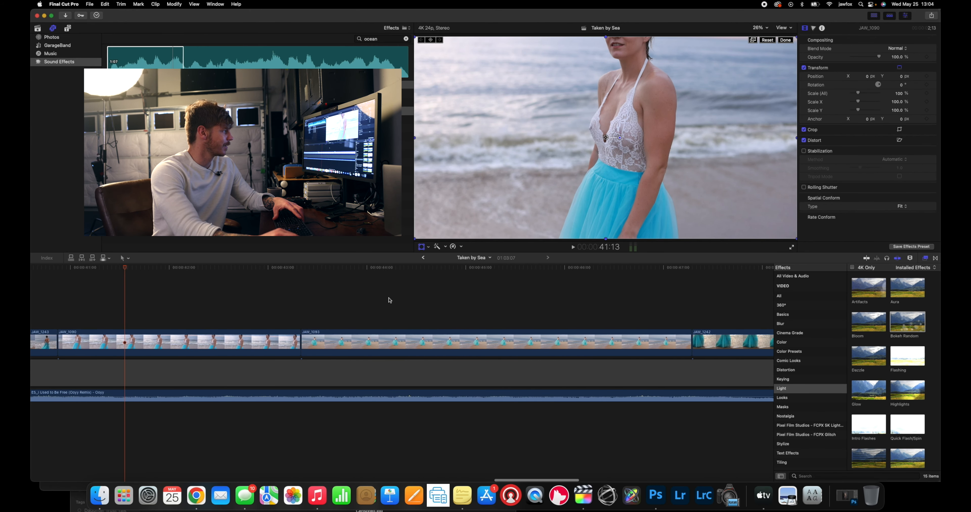
click(310, 301)
scroll(675, 301, right, 10)
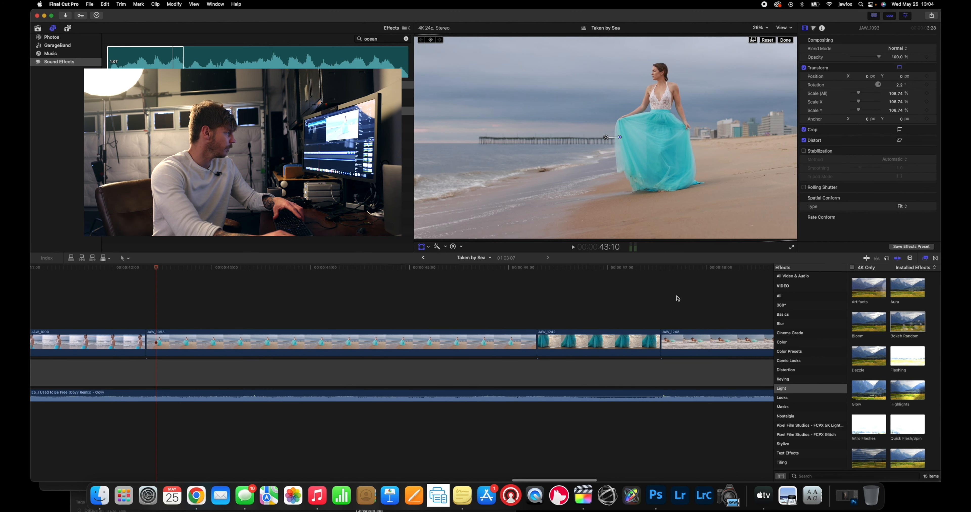
click(592, 296)
scroll(599, 293, right, 12)
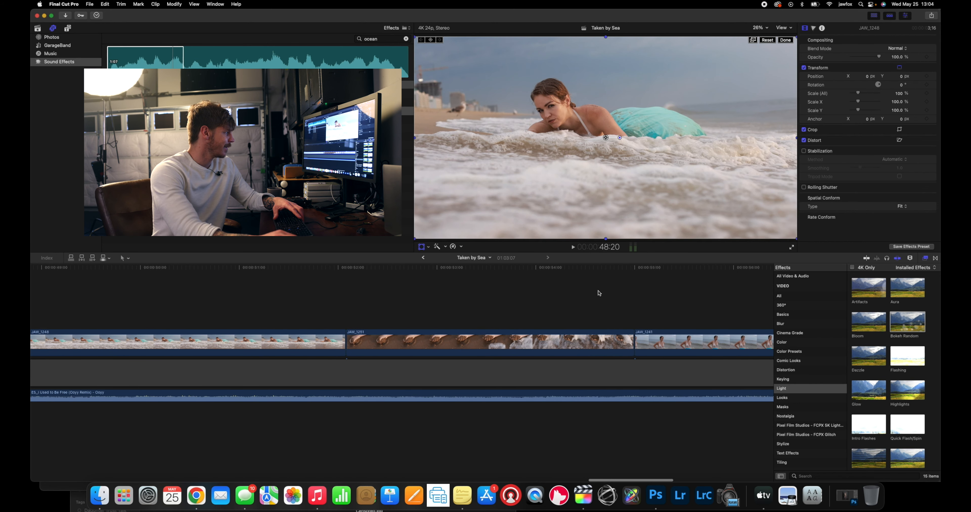
Show the edit in the timeline from its beginning through the remaining beach clips at a wider scale
key(super+minus)
key(super+minus)
key(super+minus)
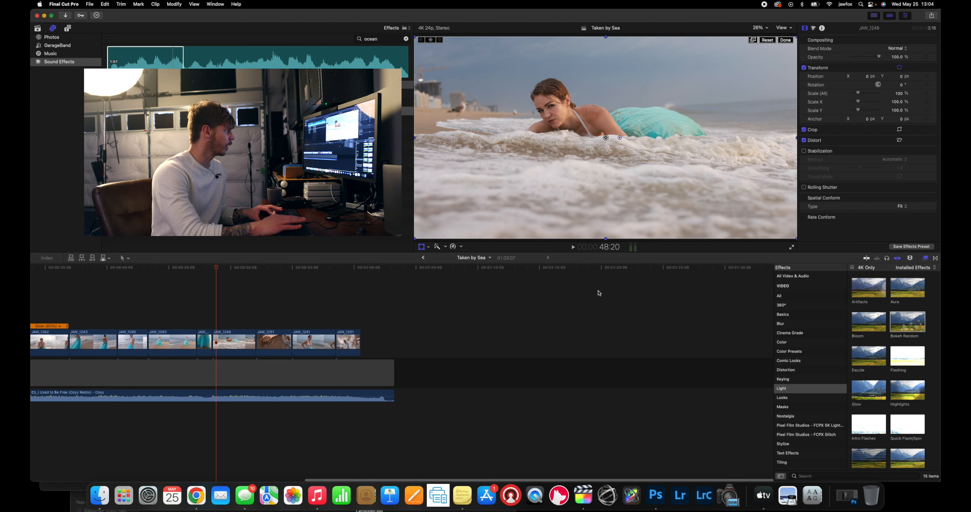
scroll(256, 388, left, 10)
scroll(199, 390, left, 5)
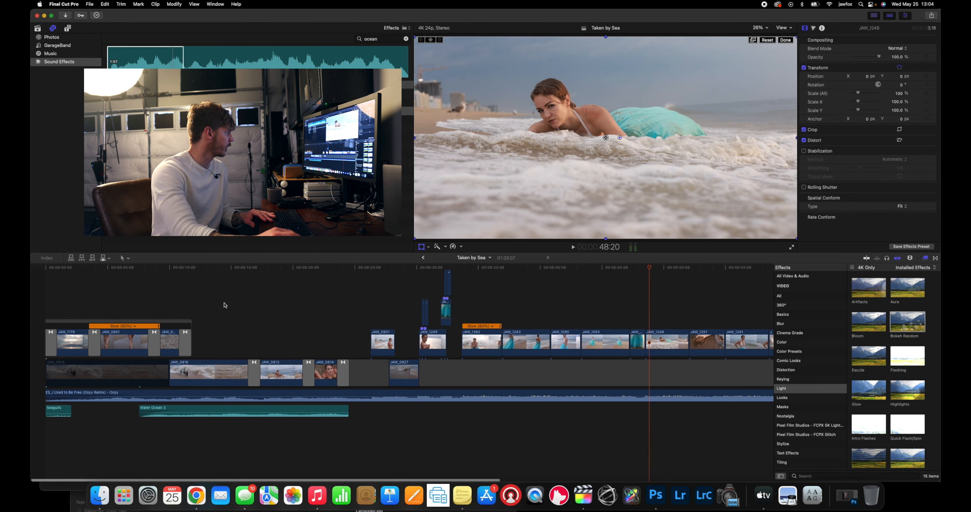